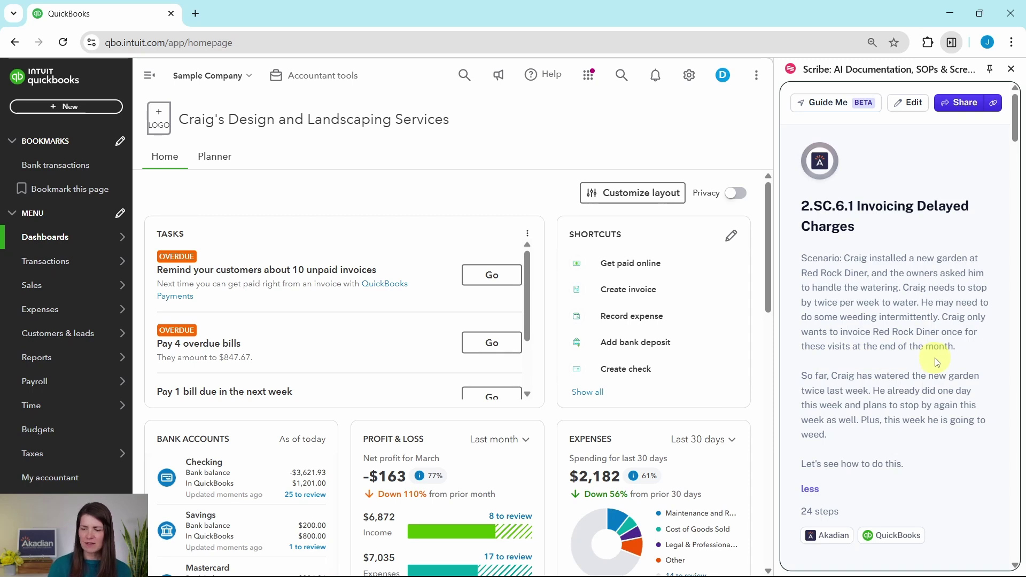
- Read the exercise guide's delayed-charge scenario for Red Rock Diner and its opening instructions
{"action": "scroll", "coordinate": [848, 304], "scroll_direction": "down", "scroll_amount": 3}
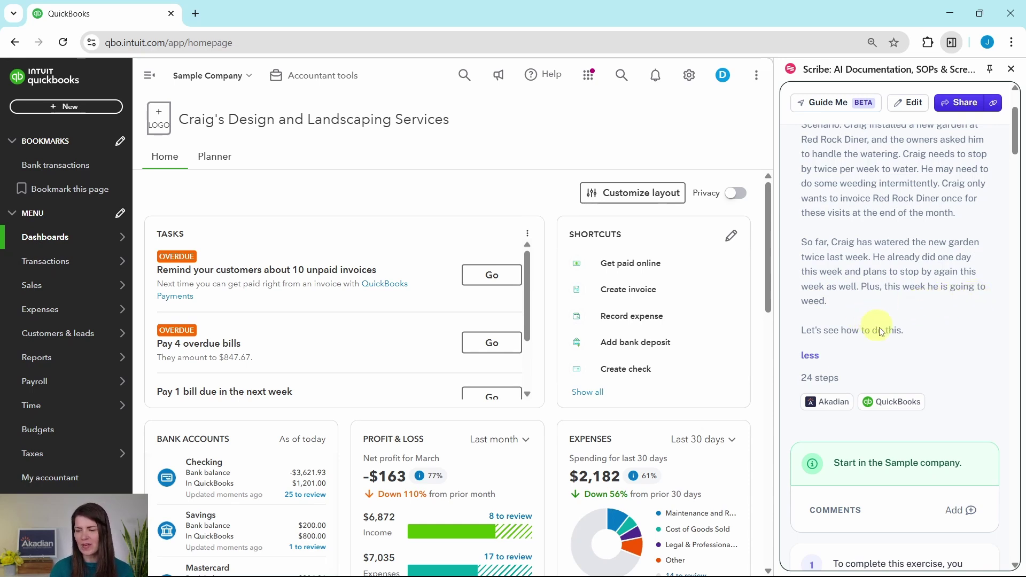
{"action": "scroll", "coordinate": [936, 340], "scroll_direction": "down", "scroll_amount": 5}
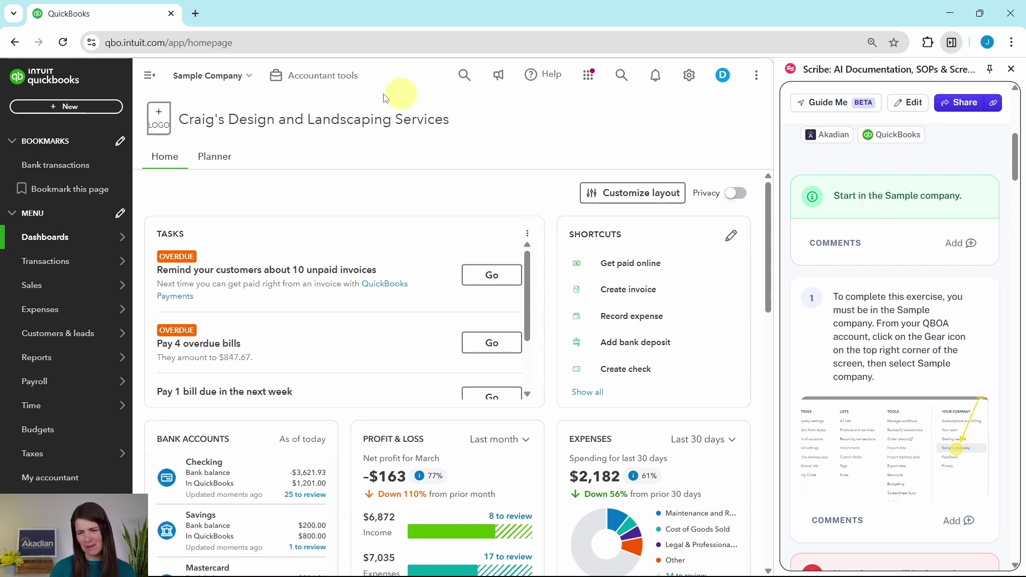
{"action": "mouse_move", "coordinate": [80, 261]}
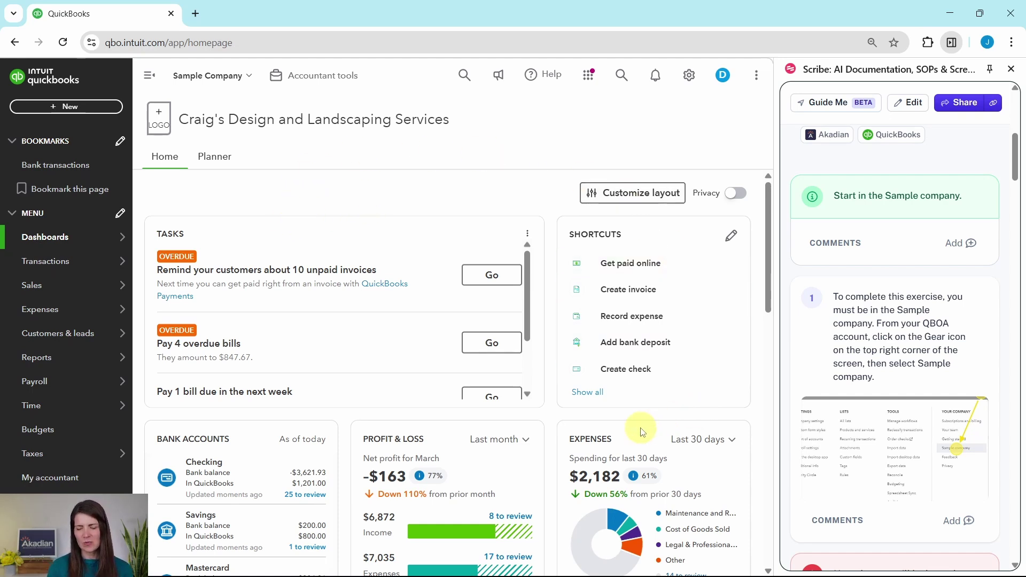
{"action": "scroll", "coordinate": [902, 297], "scroll_direction": "down", "scroll_amount": 7}
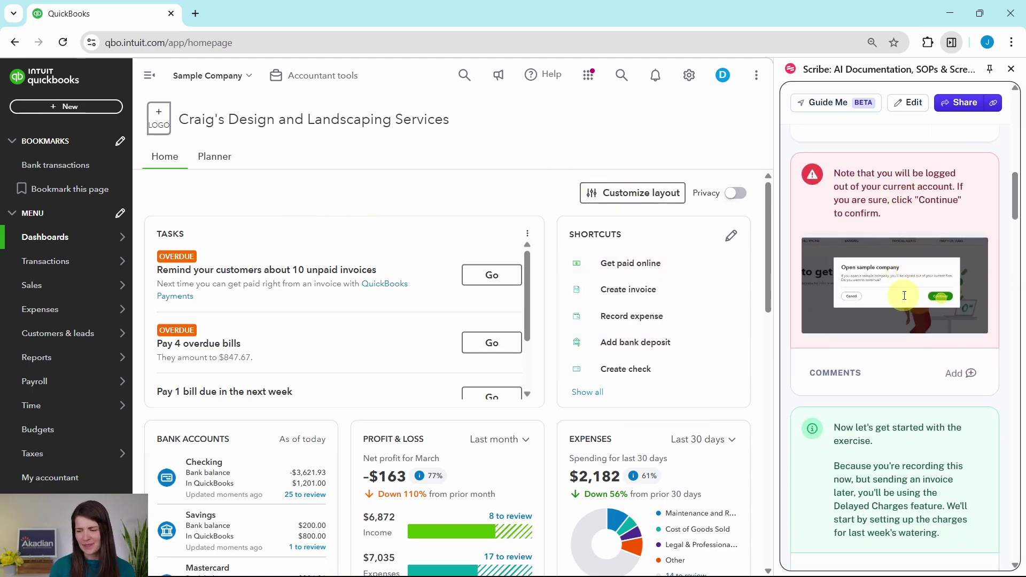
{"action": "scroll", "coordinate": [904, 296], "scroll_direction": "down", "scroll_amount": 6}
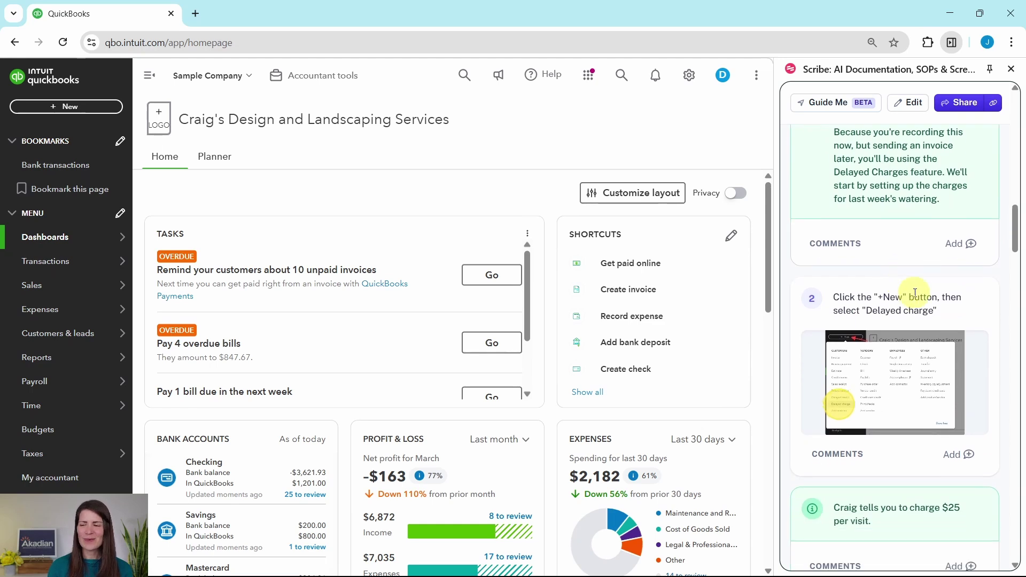
{"action": "scroll", "coordinate": [915, 292], "scroll_direction": "up", "scroll_amount": 1}
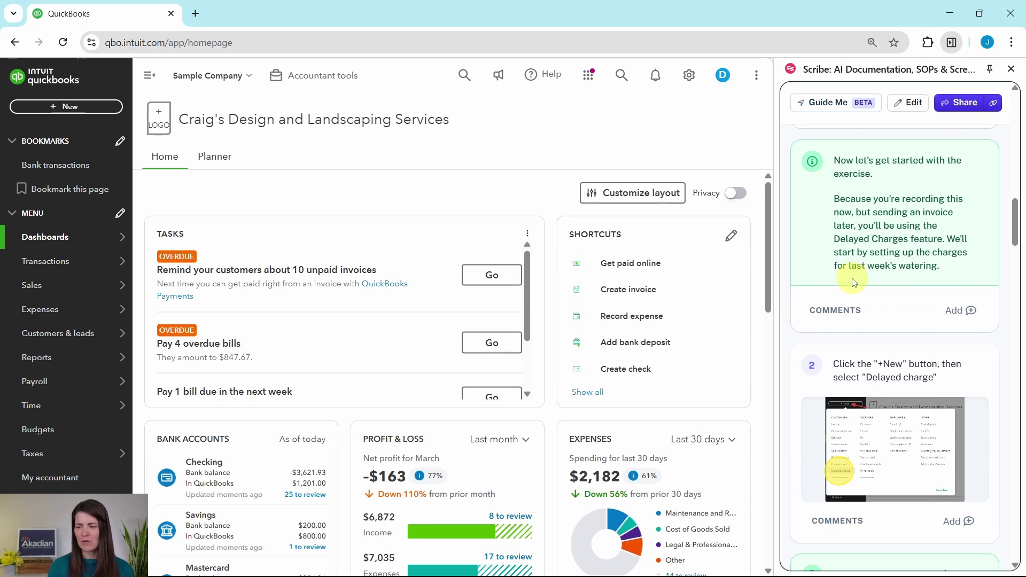
{"action": "scroll", "coordinate": [868, 256], "scroll_direction": "down", "scroll_amount": 4}
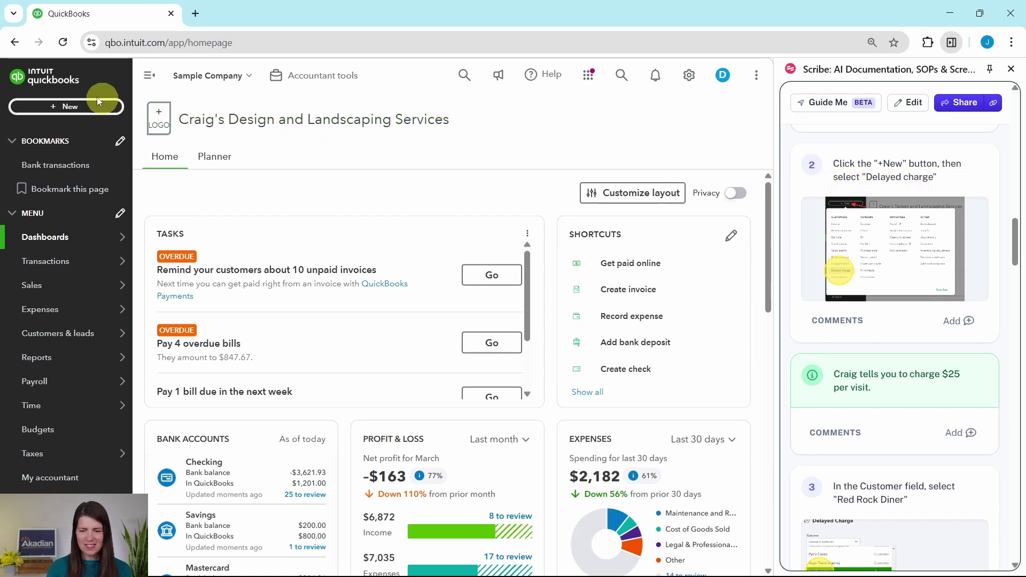
- Start a new delayed charge and choose Red Rock Diner as the customer
{"action": "left_click", "coordinate": [66, 109]}
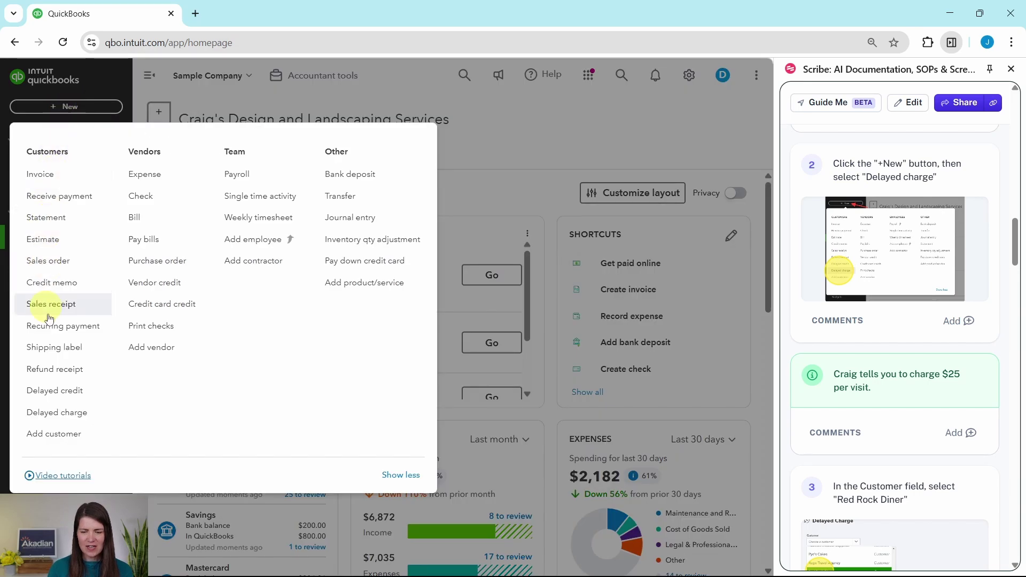
{"action": "left_click", "coordinate": [59, 420]}
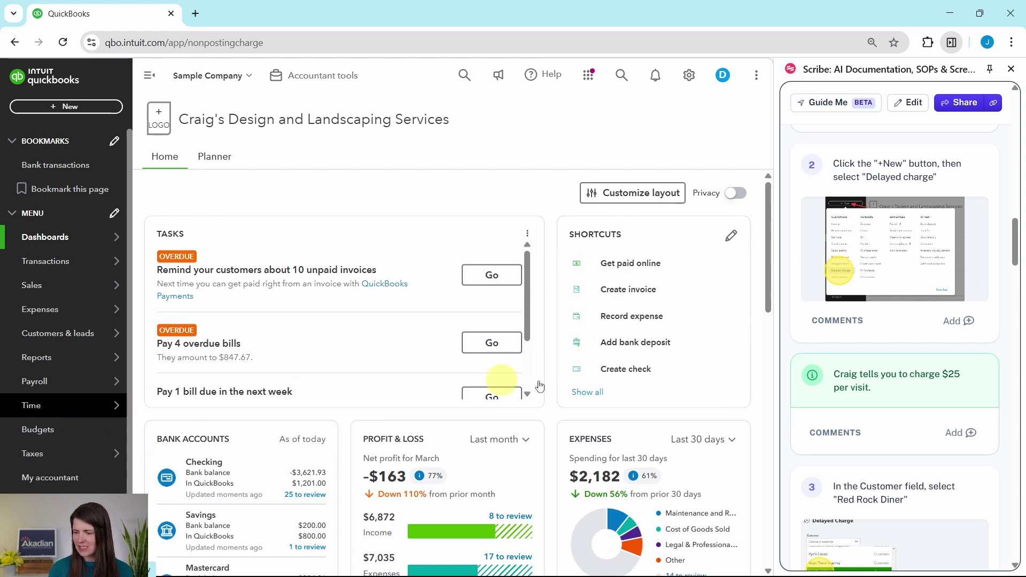
{"action": "scroll", "coordinate": [916, 316], "scroll_direction": "down", "scroll_amount": 4}
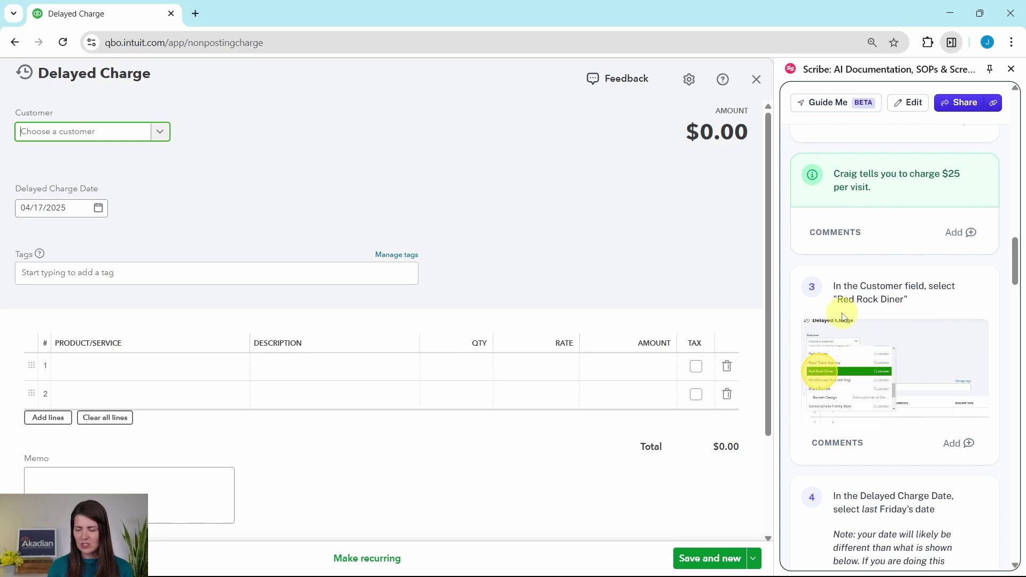
{"action": "left_click", "coordinate": [145, 132]}
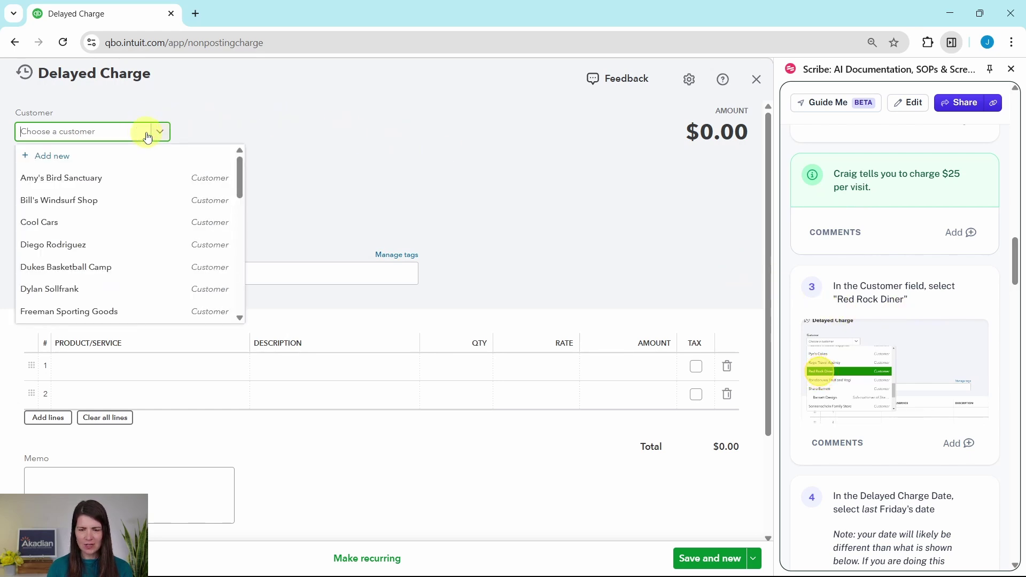
{"action": "scroll", "coordinate": [124, 234], "scroll_direction": "down", "scroll_amount": 5}
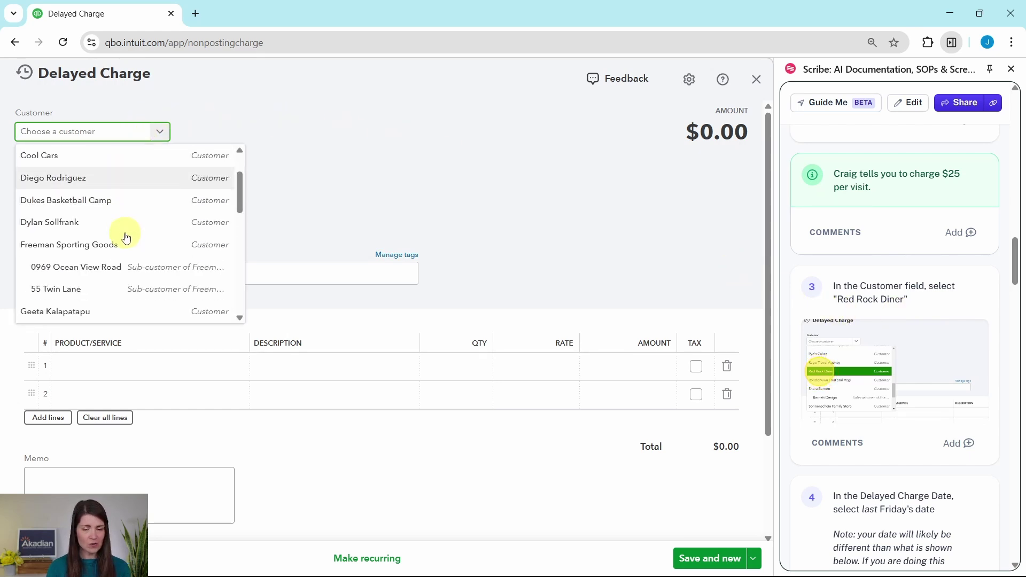
{"action": "scroll", "coordinate": [124, 234], "scroll_direction": "down", "scroll_amount": 5}
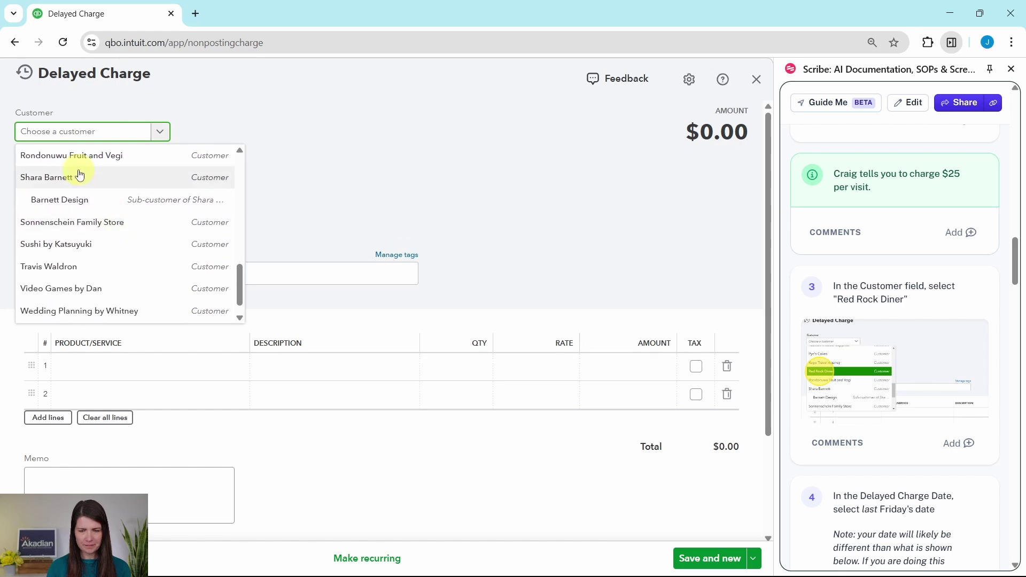
{"action": "scroll", "coordinate": [46, 202], "scroll_direction": "up", "scroll_amount": 2}
{"action": "left_click", "coordinate": [46, 199]}
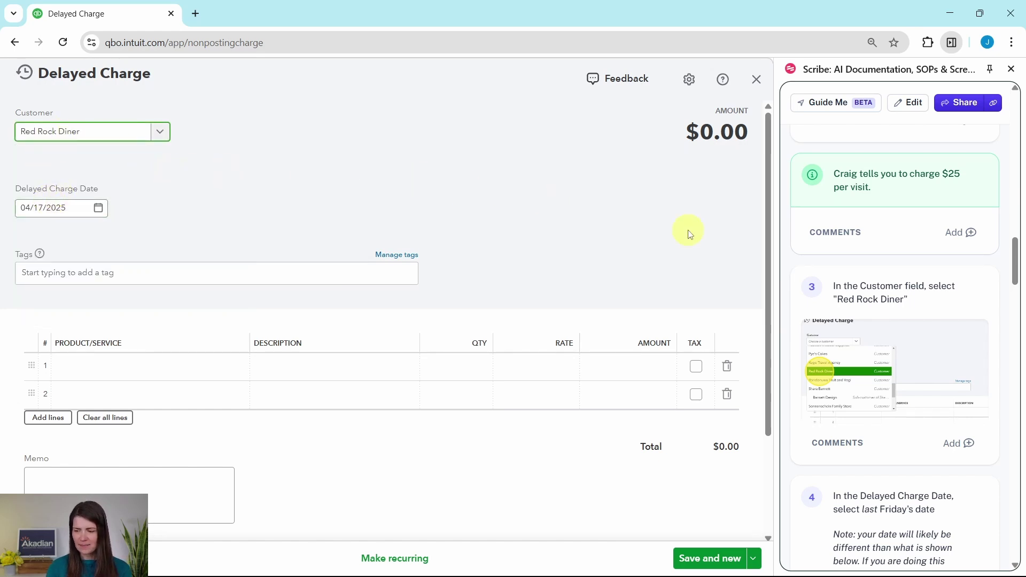
- Set the delayed charge date to last week's Friday, 04/11/2025
{"action": "scroll", "coordinate": [883, 282], "scroll_direction": "down", "scroll_amount": 5}
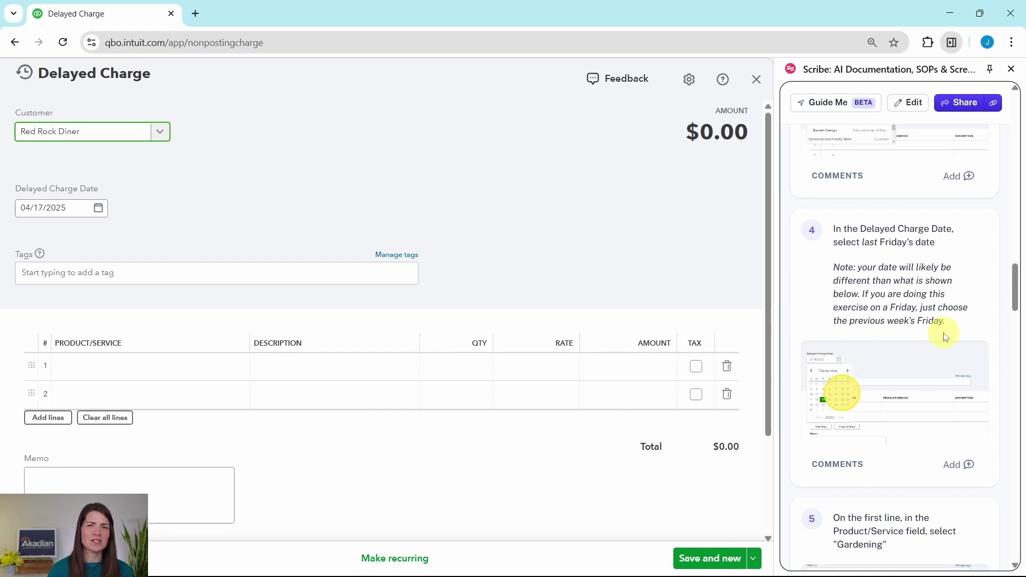
{"action": "left_click", "coordinate": [98, 210]}
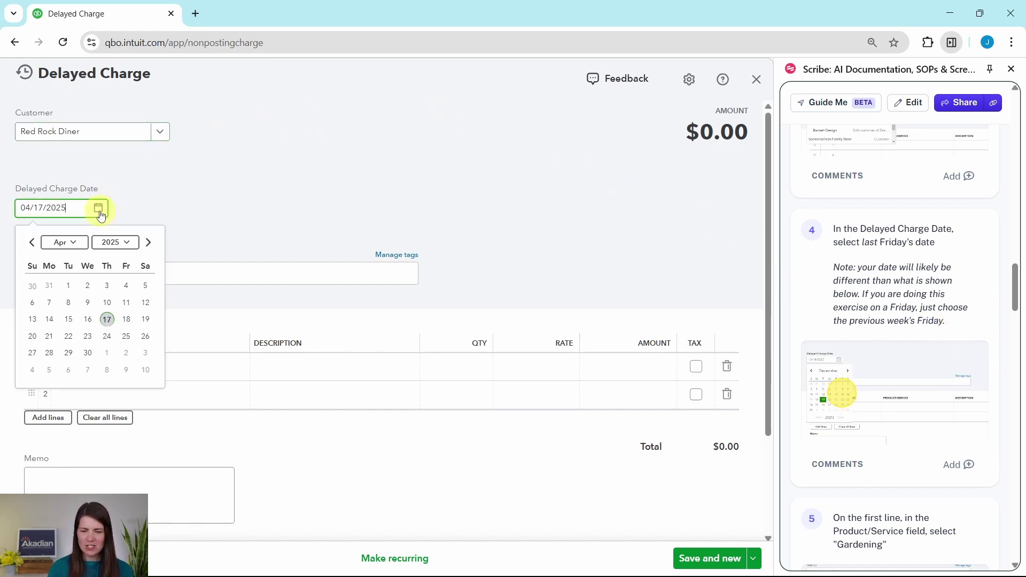
{"action": "left_click", "coordinate": [126, 304]}
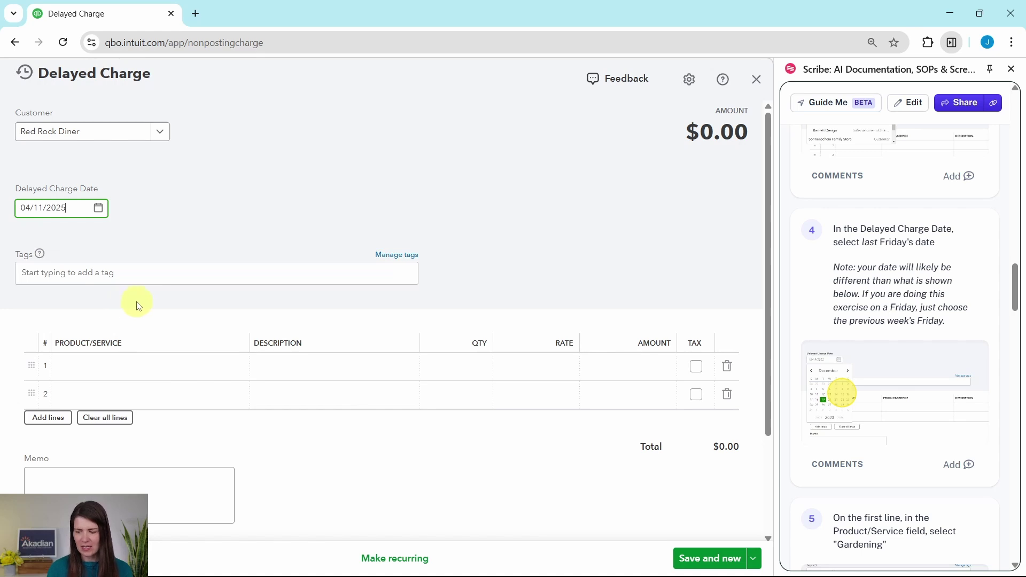
- Choose Gardening as the product/service on the first line of the delayed charge
{"action": "scroll", "coordinate": [944, 300], "scroll_direction": "down", "scroll_amount": 4}
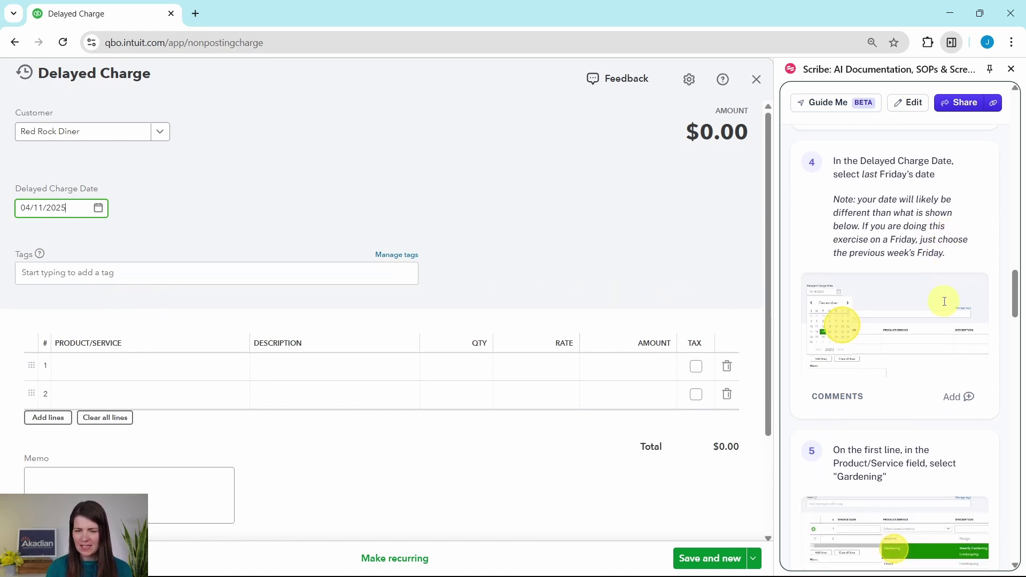
{"action": "scroll", "coordinate": [944, 301], "scroll_direction": "down", "scroll_amount": 1}
{"action": "scroll", "coordinate": [941, 298], "scroll_direction": "down", "scroll_amount": 1}
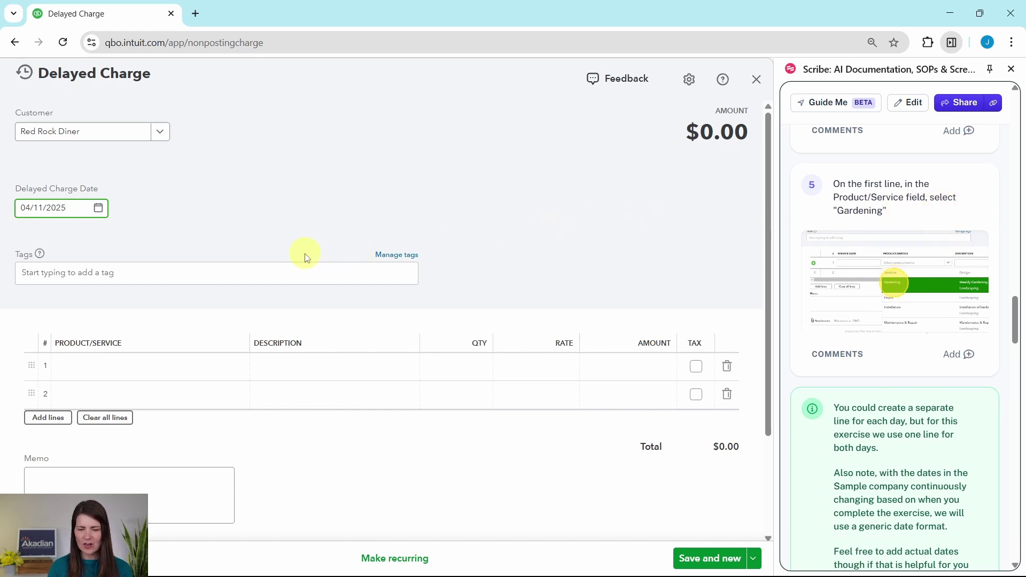
{"action": "left_click", "coordinate": [220, 364]}
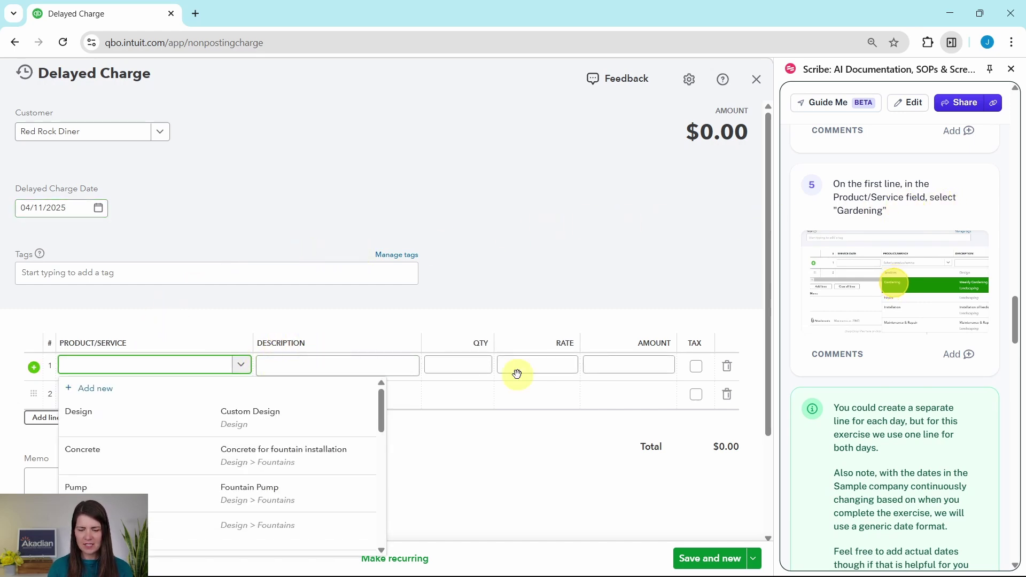
{"action": "scroll", "coordinate": [517, 371], "scroll_direction": "down", "scroll_amount": 2}
{"action": "scroll", "coordinate": [264, 280], "scroll_direction": "down", "scroll_amount": 5}
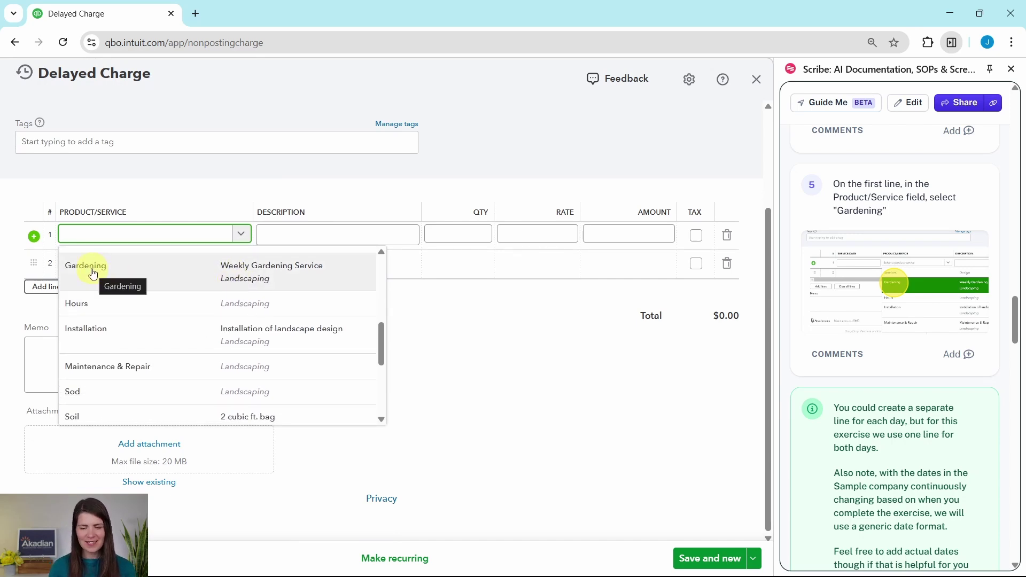
{"action": "left_click", "coordinate": [92, 273]}
- Extend the first line's description to read "Weekly Gardening Service - mm/dd/yy, mm/dd/yy"
{"action": "scroll", "coordinate": [905, 278], "scroll_direction": "down", "scroll_amount": 4}
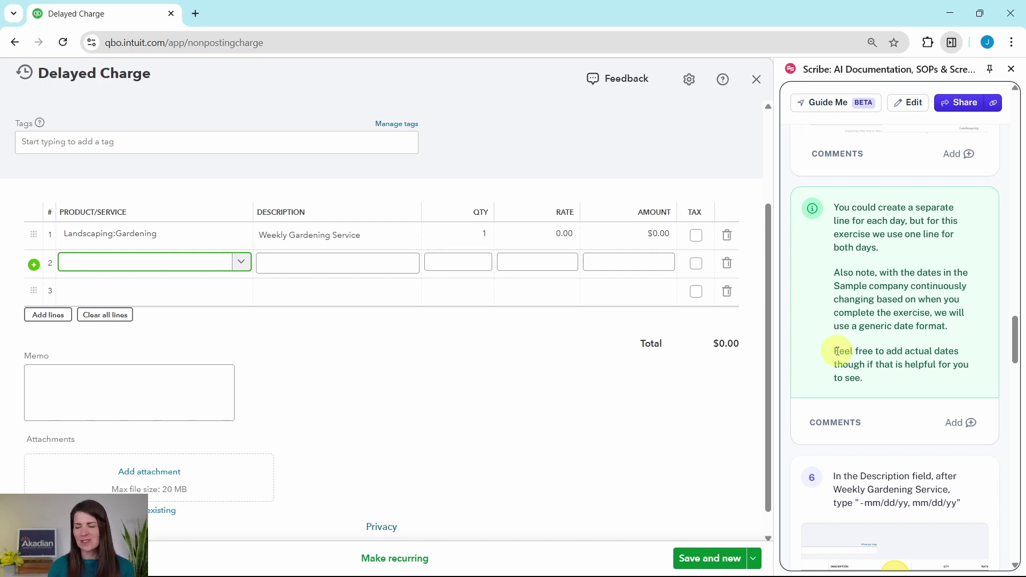
{"action": "scroll", "coordinate": [919, 313], "scroll_direction": "down", "scroll_amount": 2}
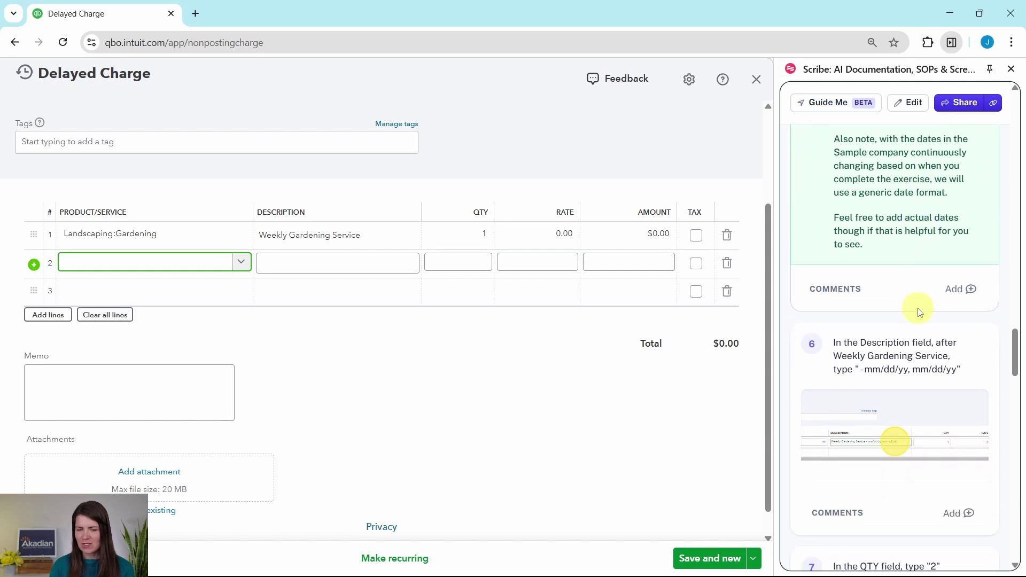
{"action": "scroll", "coordinate": [919, 312], "scroll_direction": "down", "scroll_amount": 1}
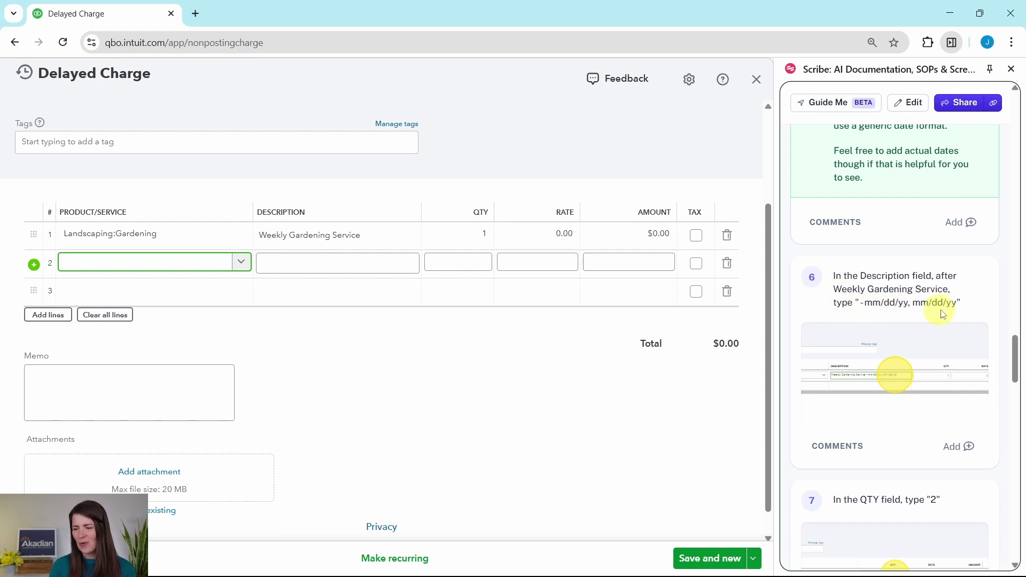
{"action": "left_click", "coordinate": [380, 236]}
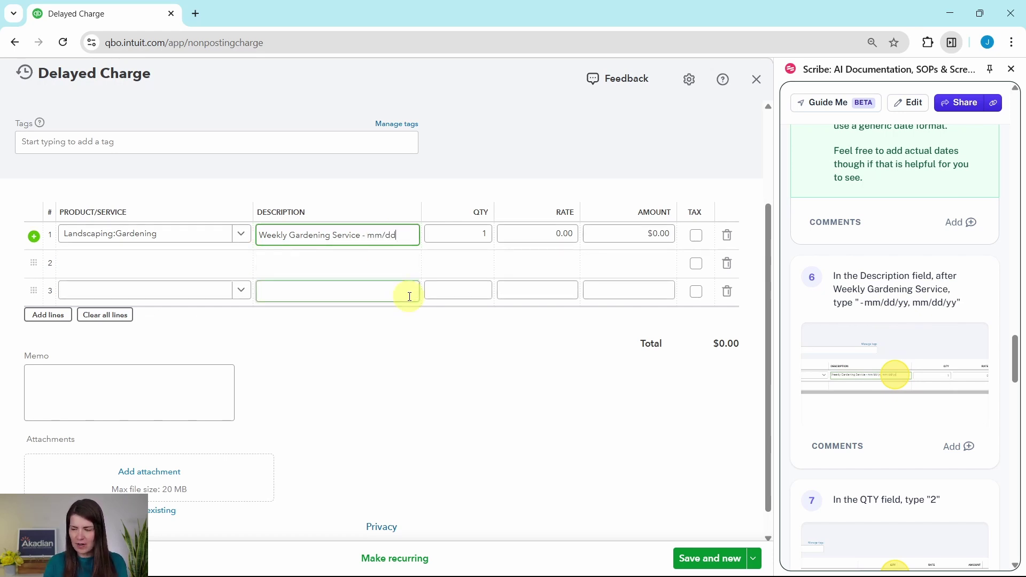
{"action": "type", "text": "- mm/dd/yy"}
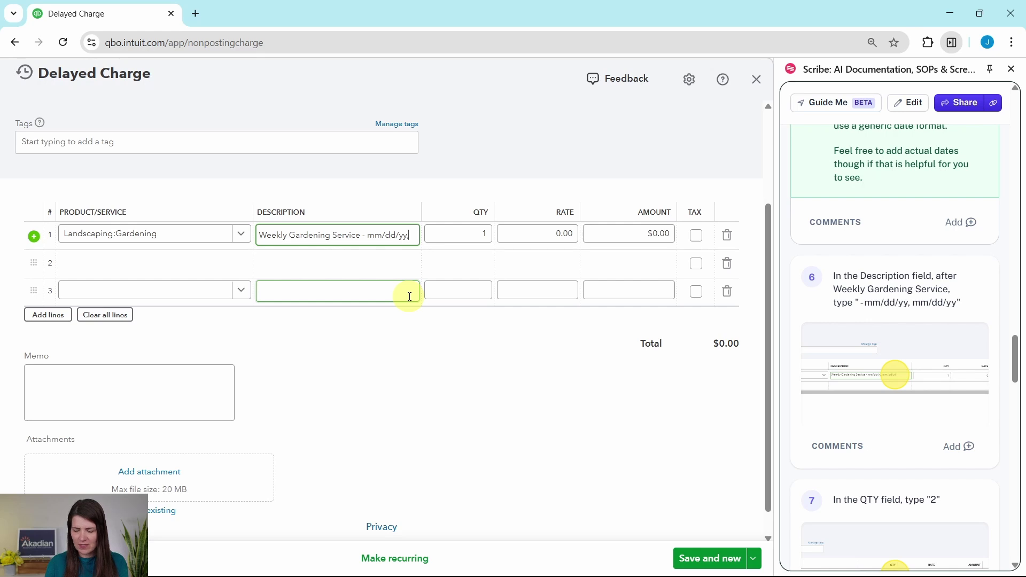
{"action": "type", "text": ", mm/"}
{"action": "type", "text": "dd"}
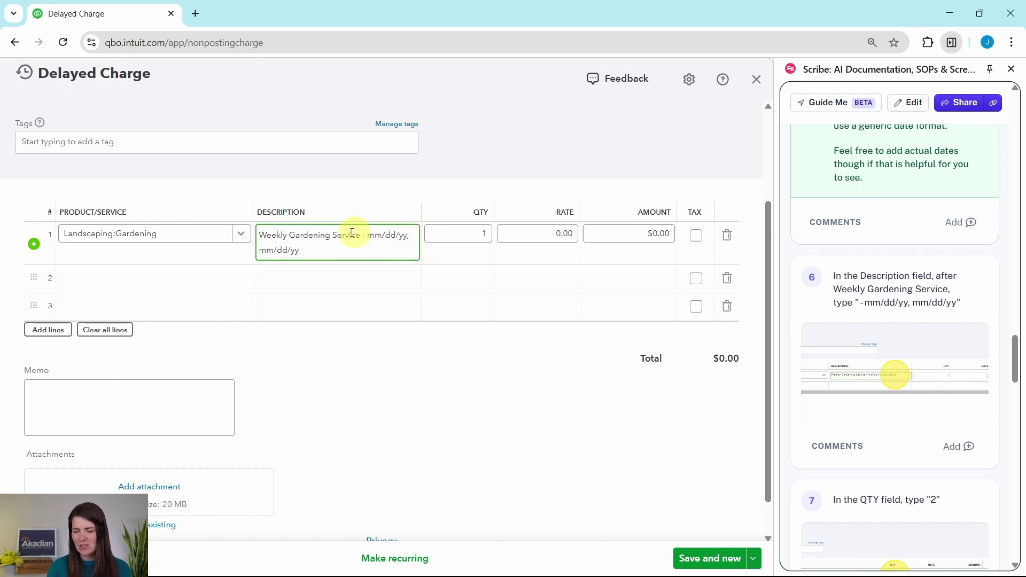
- Set the gardening line's quantity to 2 and its rate to 25, and let the amount recalculate
{"action": "left_click", "coordinate": [483, 232]}
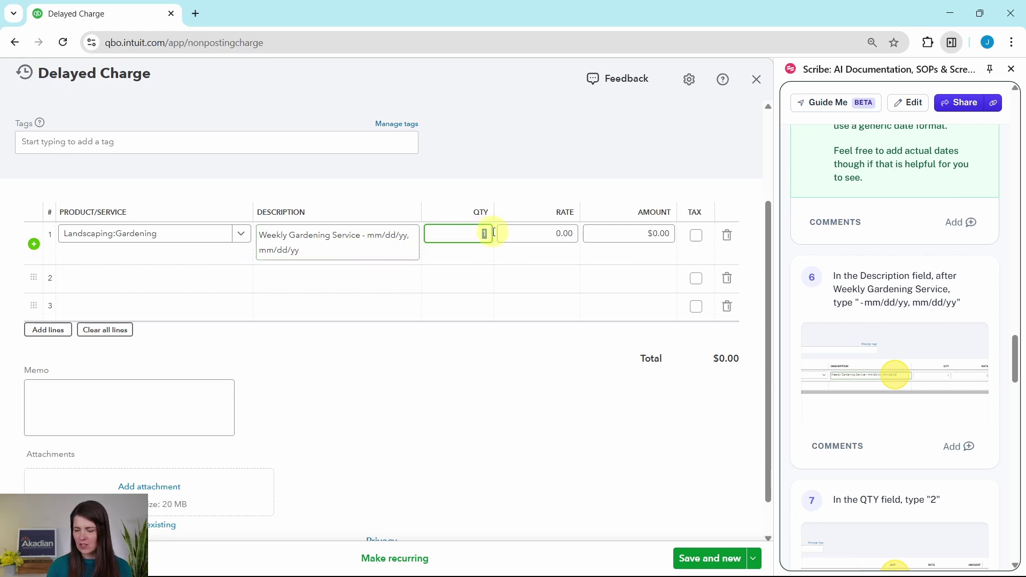
{"action": "scroll", "coordinate": [916, 301], "scroll_direction": "down", "scroll_amount": 4}
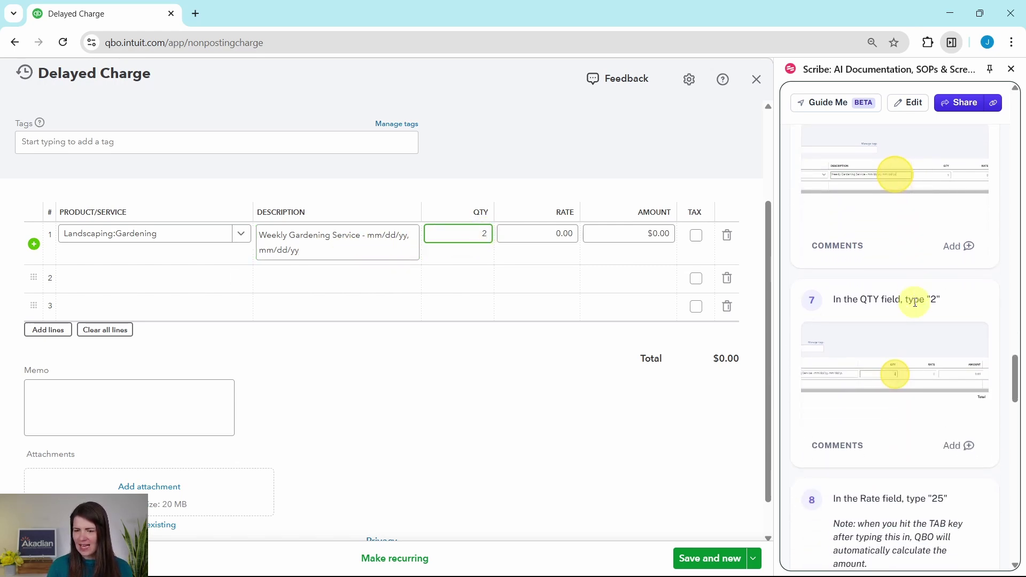
{"action": "scroll", "coordinate": [916, 301], "scroll_direction": "down", "scroll_amount": 5}
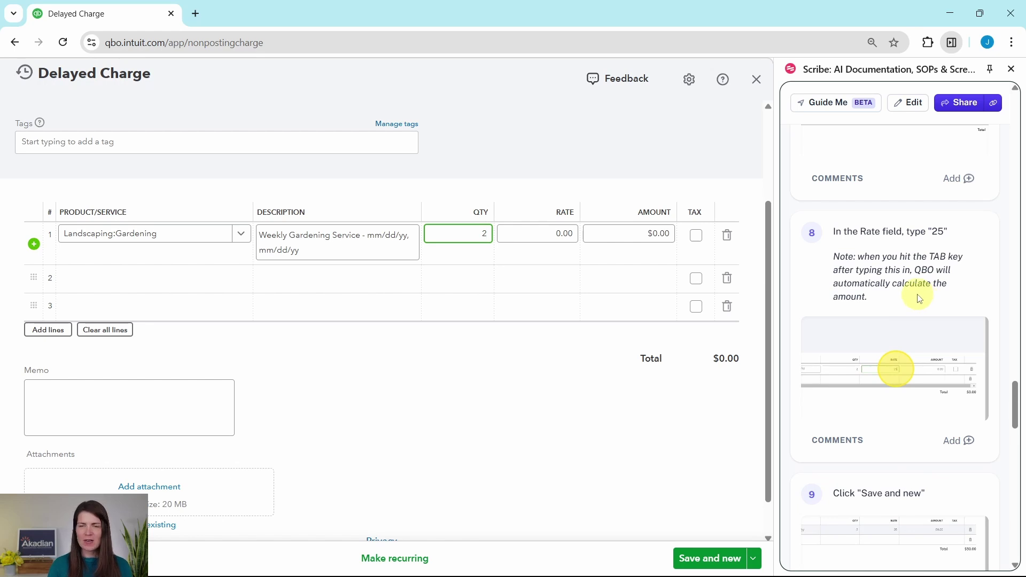
{"action": "left_click", "coordinate": [561, 233]}
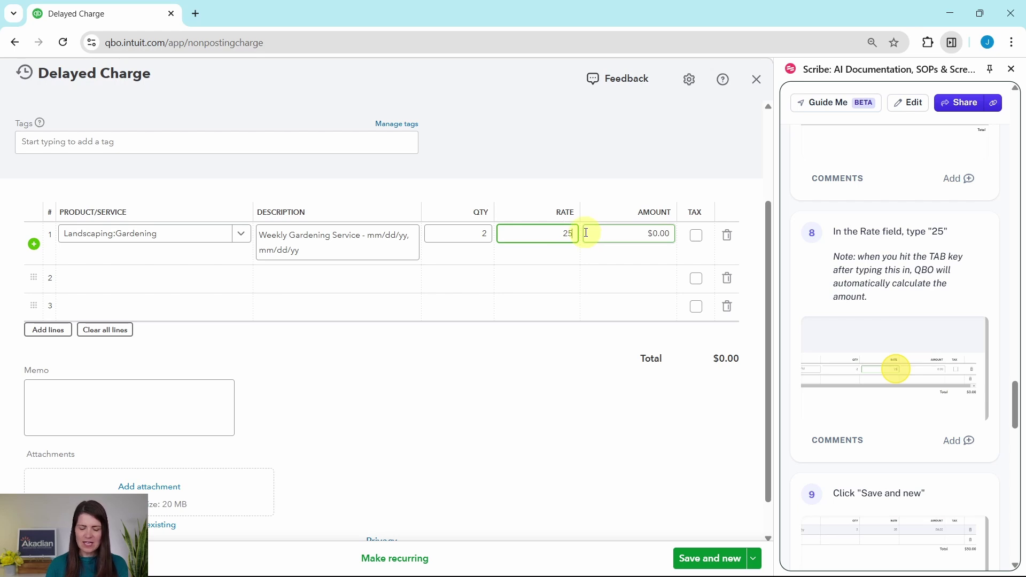
{"action": "left_click", "coordinate": [606, 155]}
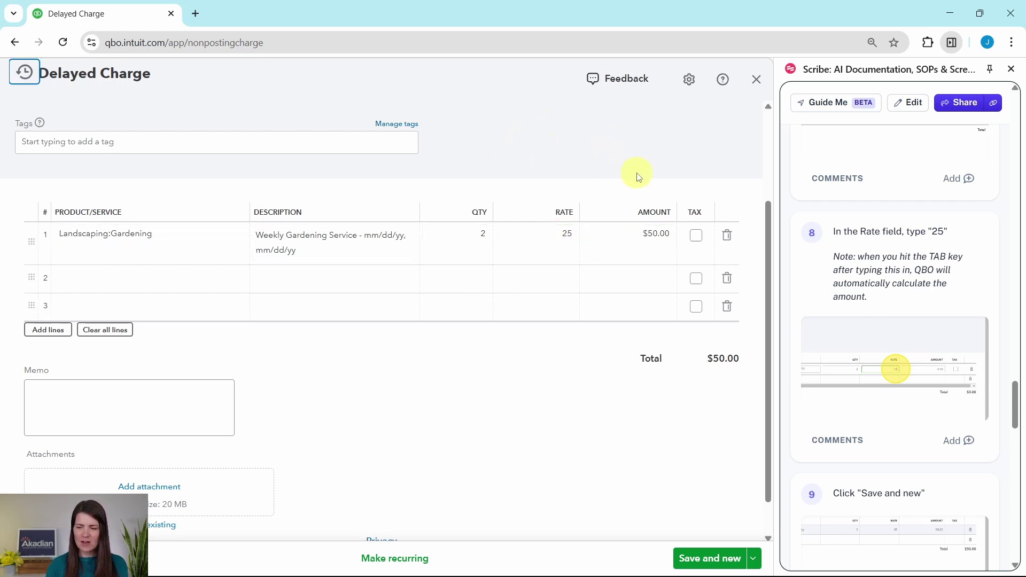
{"action": "left_click", "coordinate": [631, 234]}
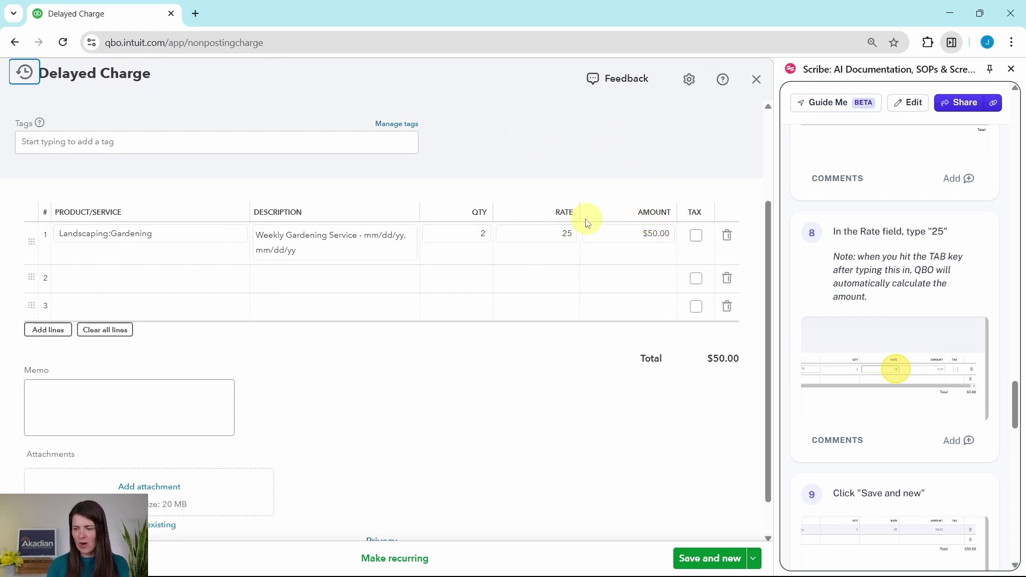
{"action": "left_click", "coordinate": [474, 235]}
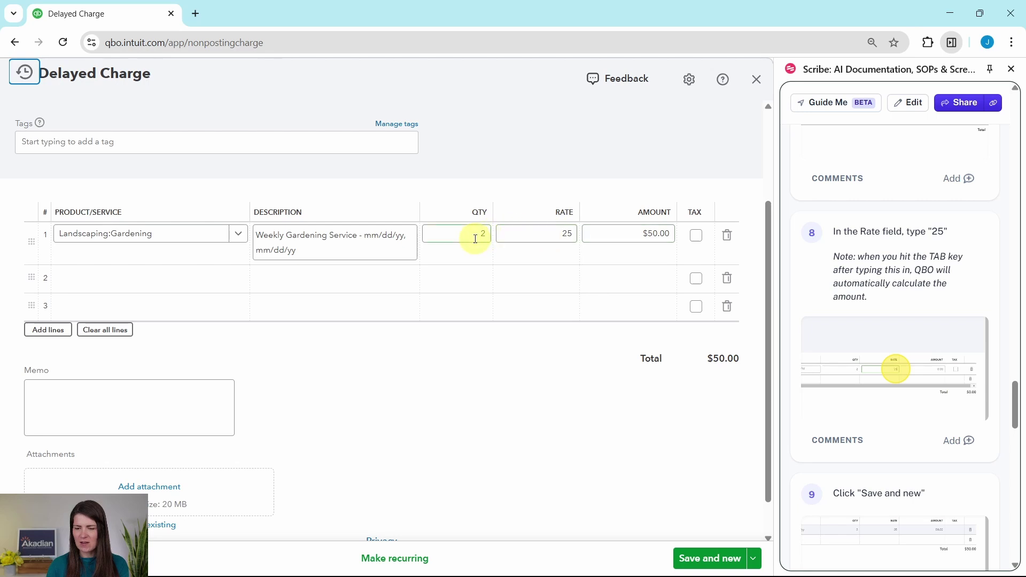
{"action": "left_click", "coordinate": [568, 232]}
{"action": "left_click", "coordinate": [652, 232]}
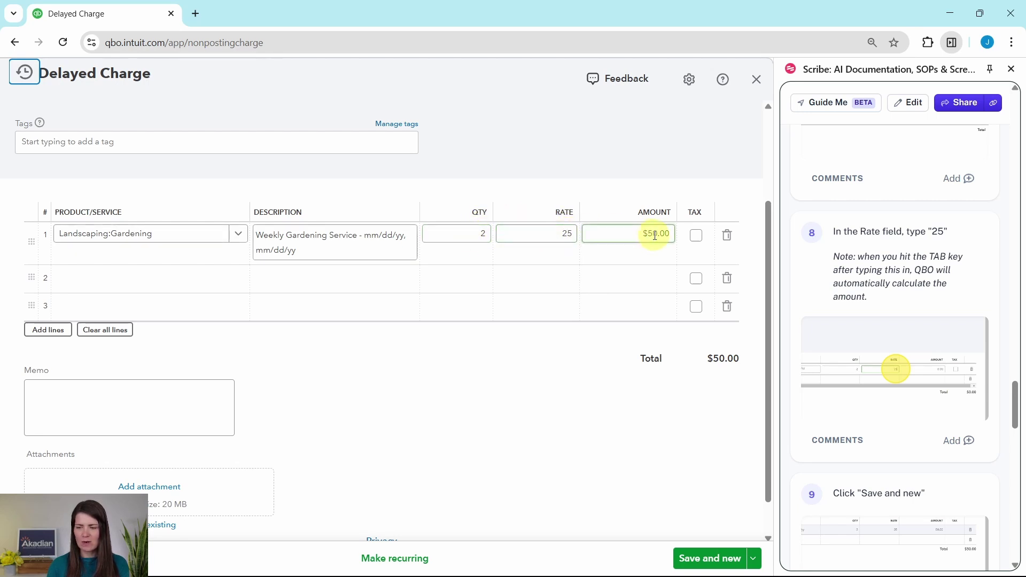
- Save the completed delayed charge and start a new one
{"action": "left_click", "coordinate": [671, 283]}
{"action": "scroll", "coordinate": [881, 303], "scroll_direction": "down", "scroll_amount": 6}
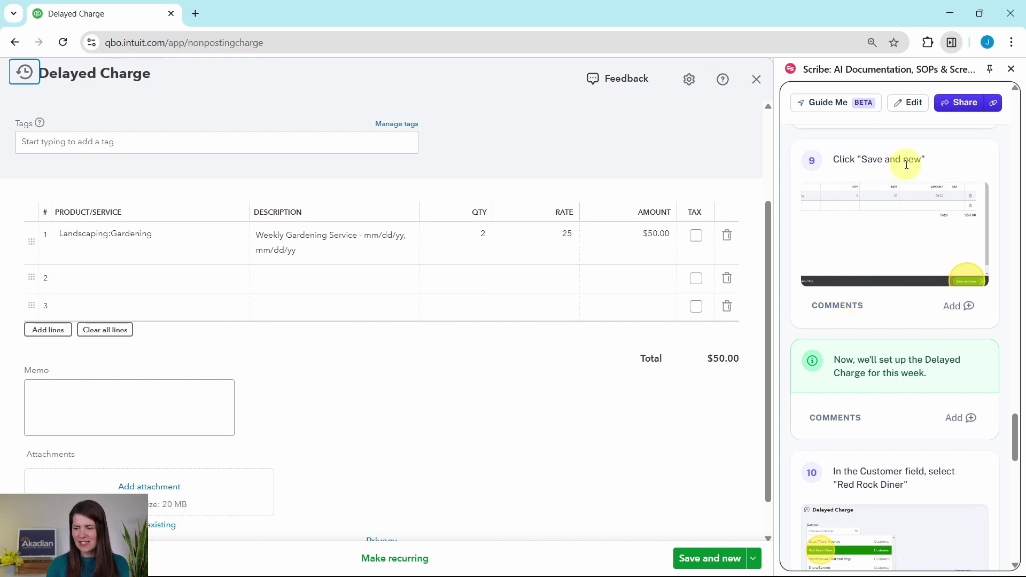
{"action": "left_click", "coordinate": [714, 561]}
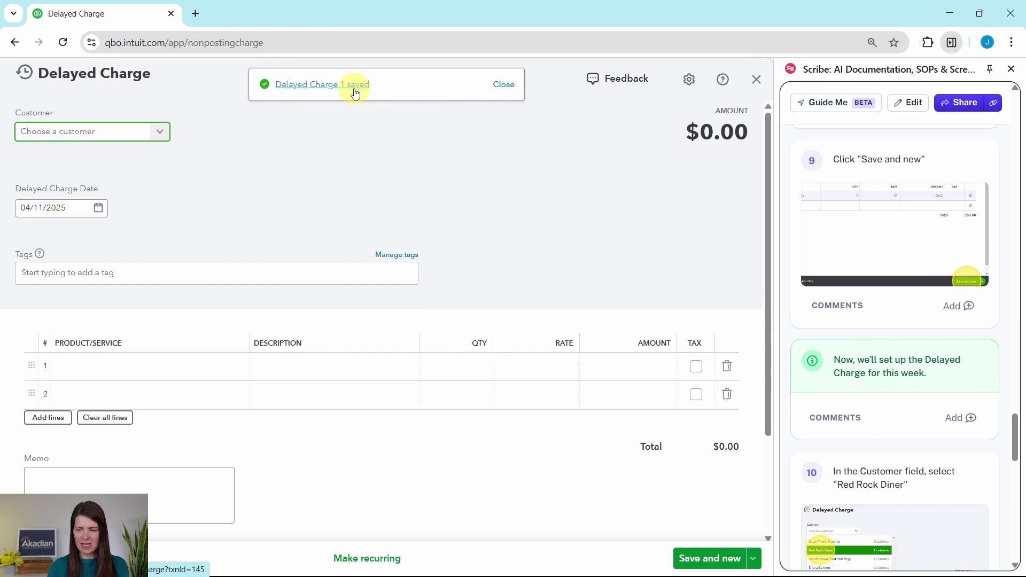
- Choose Red Rock Diner as the customer of the new delayed charge
{"action": "scroll", "coordinate": [916, 413], "scroll_direction": "down", "scroll_amount": 5}
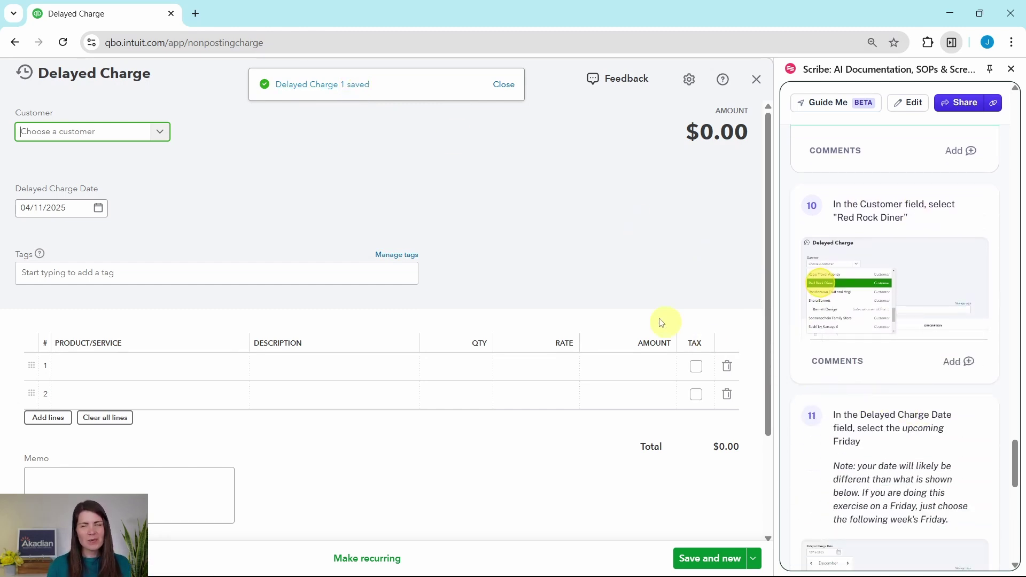
{"action": "left_click", "coordinate": [155, 139]}
{"action": "scroll", "coordinate": [124, 193], "scroll_direction": "down", "scroll_amount": 3}
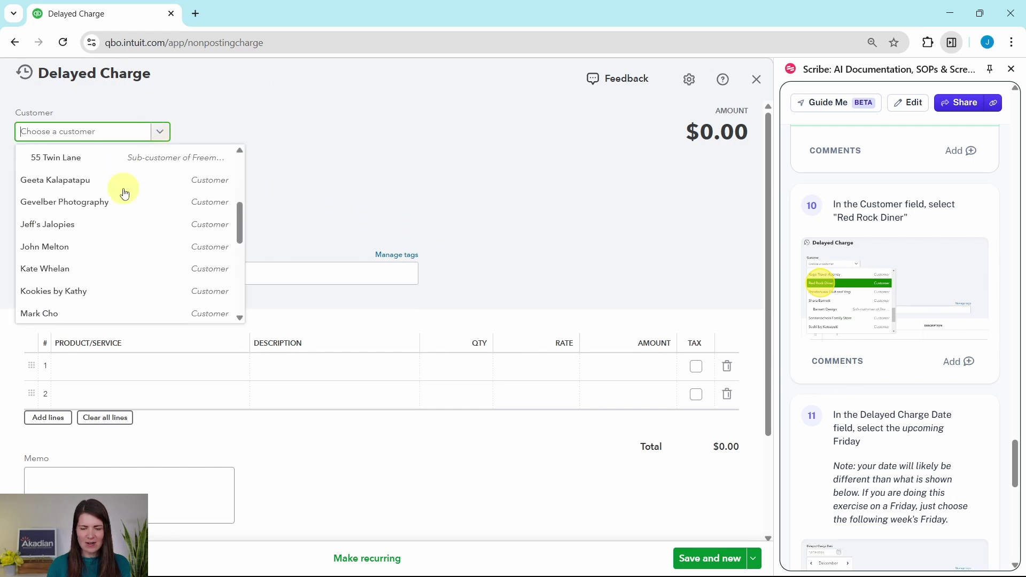
{"action": "scroll", "coordinate": [124, 193], "scroll_direction": "down", "scroll_amount": 3}
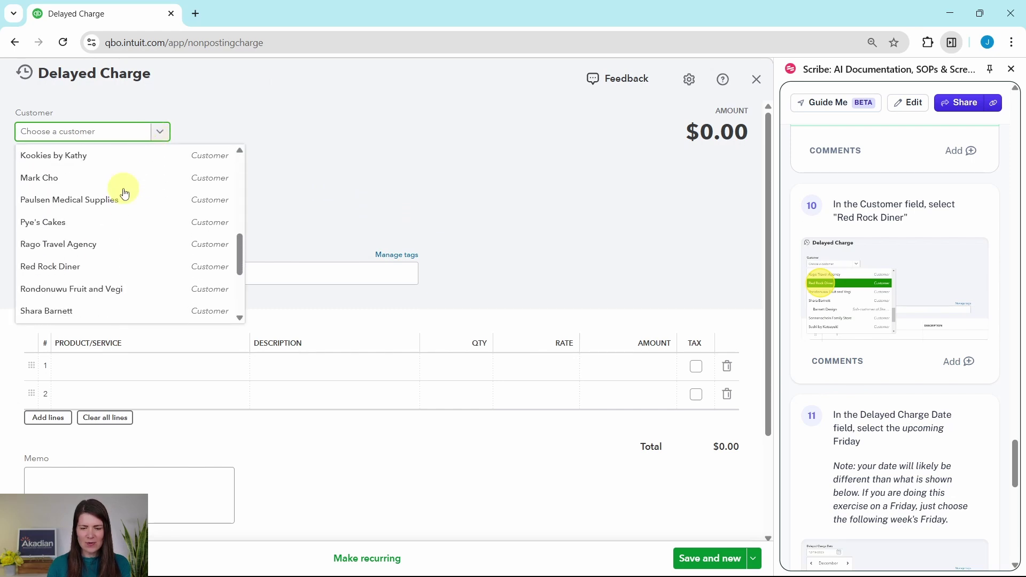
{"action": "left_click", "coordinate": [46, 269]}
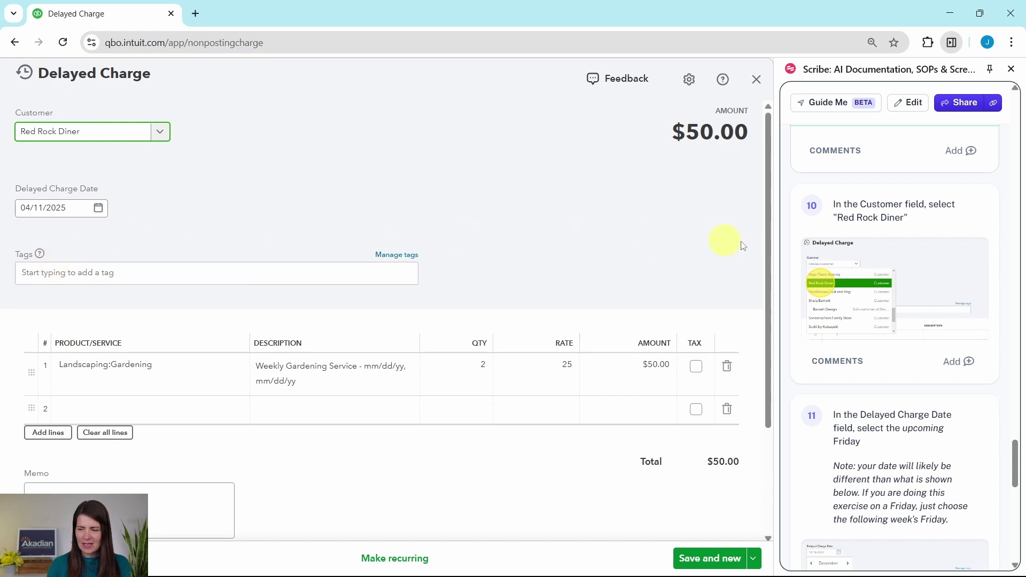
- Set the new delayed charge's date to the upcoming Friday, 04/18/2025
{"action": "scroll", "coordinate": [916, 264], "scroll_direction": "down", "scroll_amount": 5}
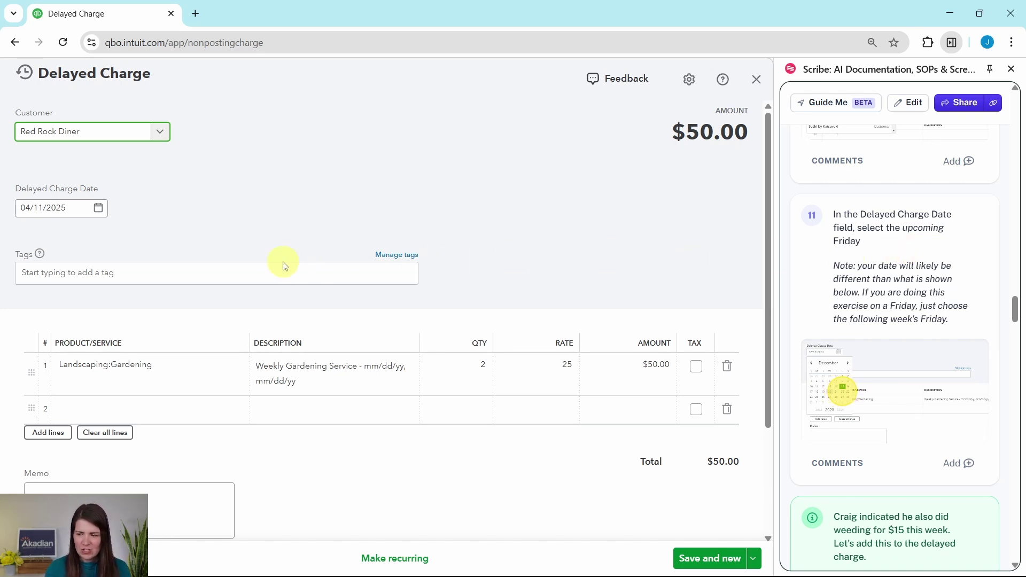
{"action": "left_click", "coordinate": [98, 208]}
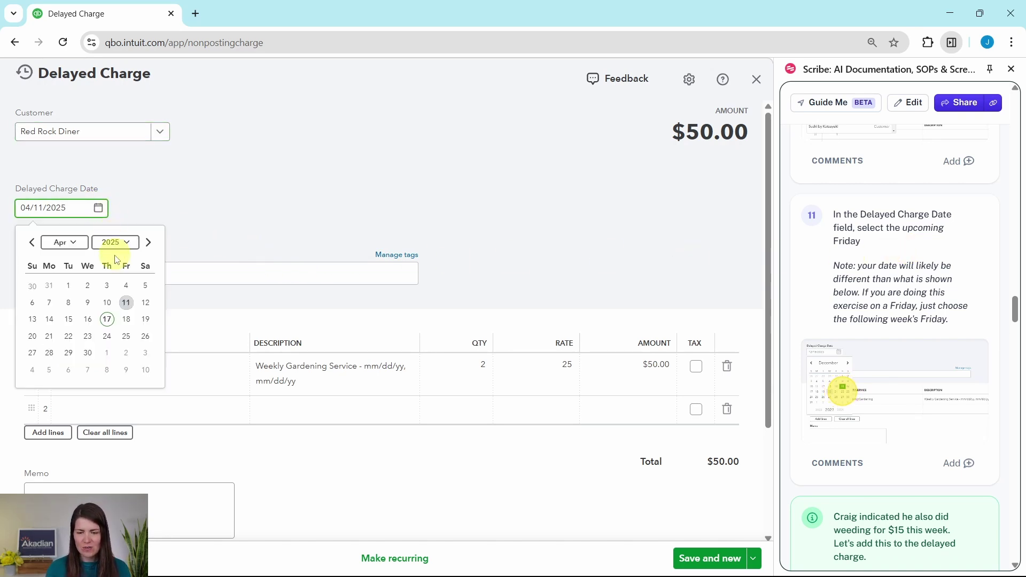
{"action": "left_click", "coordinate": [129, 323]}
- Choose Gardening as the product/service on the second line and replace its description with "Weeding"
{"action": "scroll", "coordinate": [884, 274], "scroll_direction": "down", "scroll_amount": 2}
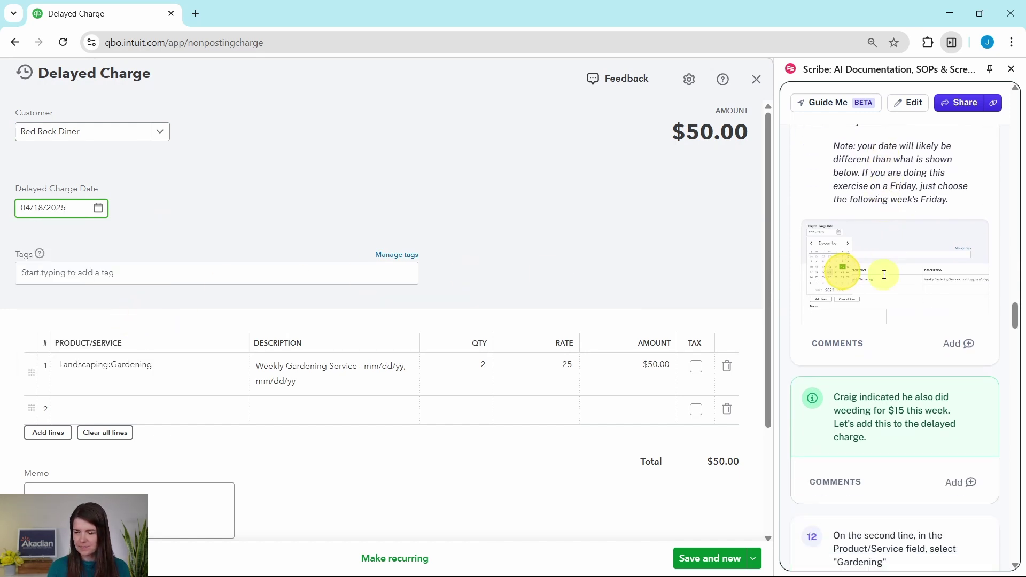
{"action": "scroll", "coordinate": [883, 275], "scroll_direction": "down", "scroll_amount": 4}
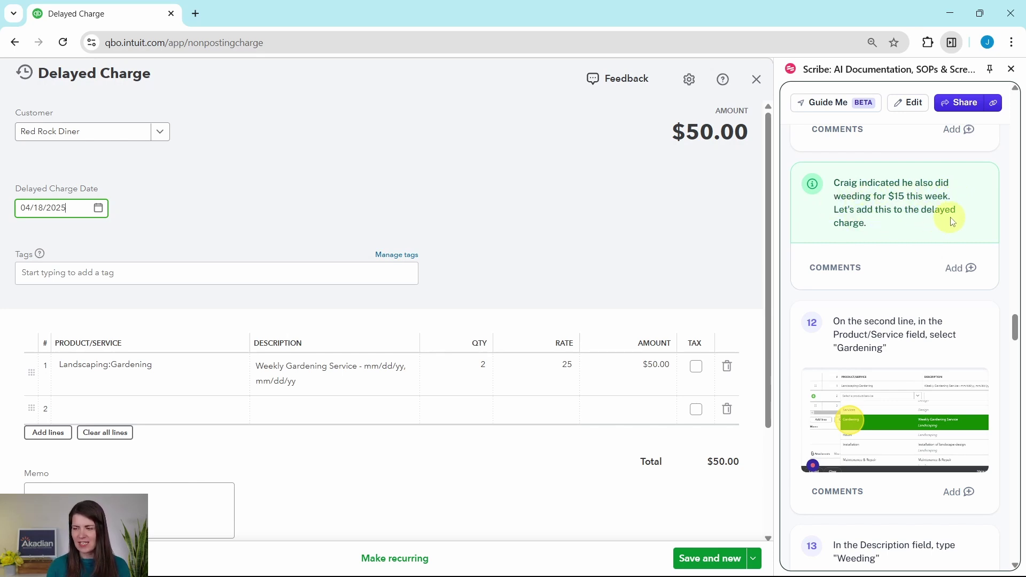
{"action": "scroll", "coordinate": [908, 237], "scroll_direction": "down", "scroll_amount": 3}
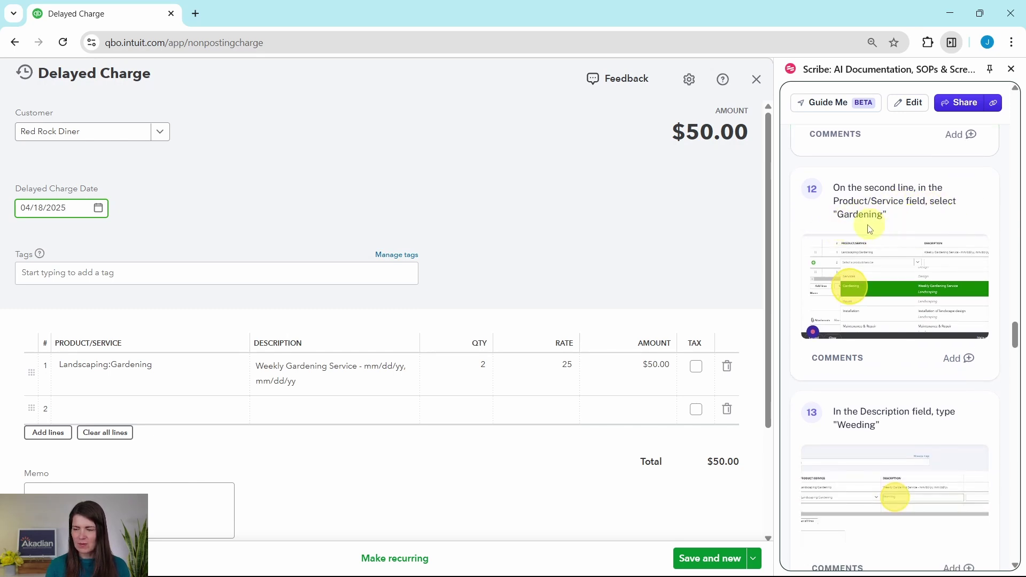
{"action": "left_click", "coordinate": [239, 408]}
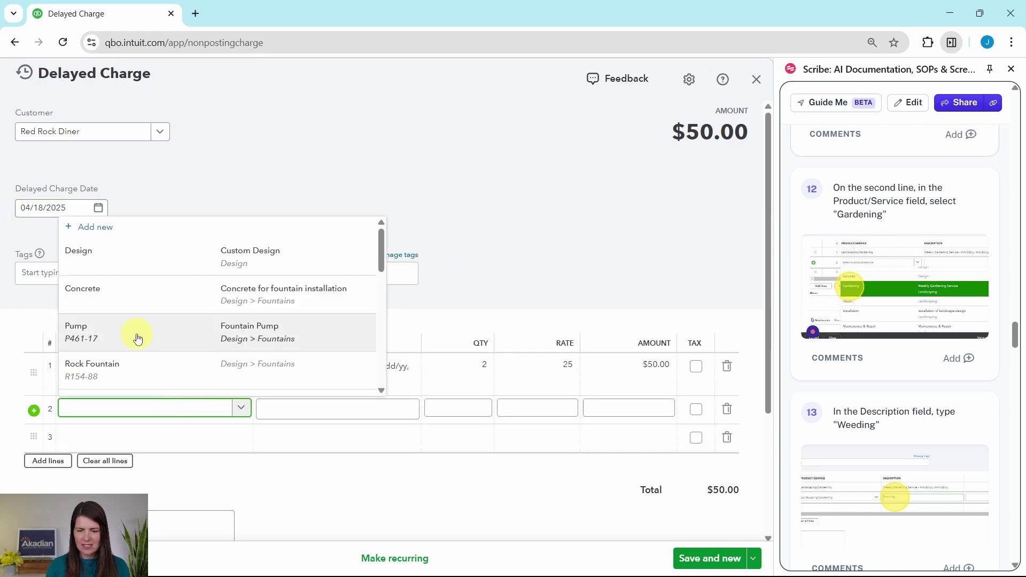
{"action": "scroll", "coordinate": [137, 337], "scroll_direction": "down", "scroll_amount": 5}
{"action": "left_click", "coordinate": [129, 317]}
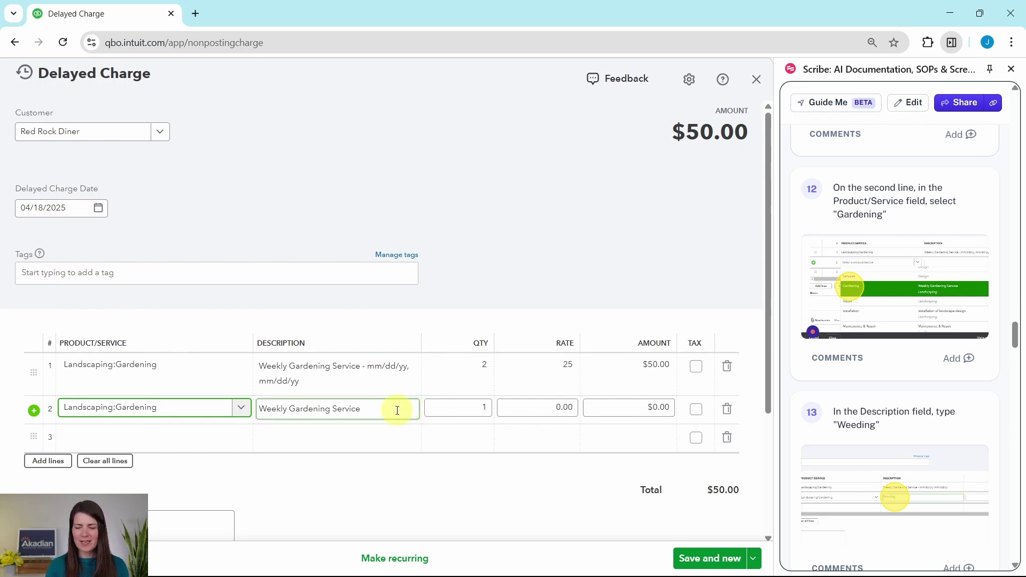
{"action": "left_click_drag", "start_coordinate": [398, 410], "coordinate": [254, 409]}
{"action": "type", "text": "Weeding"}
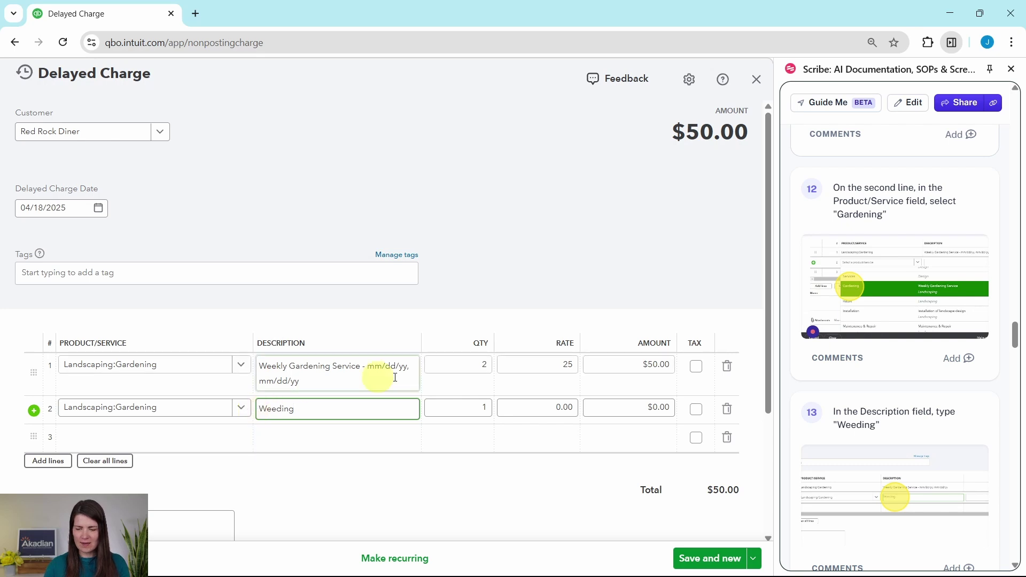
- Set the weeding line's rate to 15 and save and close the delayed charge
{"action": "scroll", "coordinate": [929, 377], "scroll_direction": "down", "scroll_amount": 7}
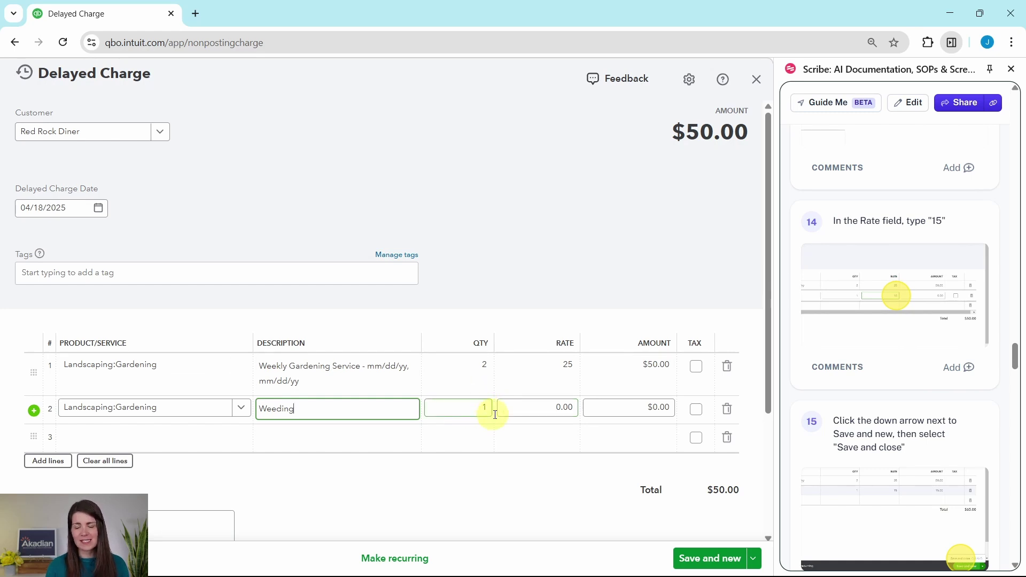
{"action": "left_click", "coordinate": [576, 407]}
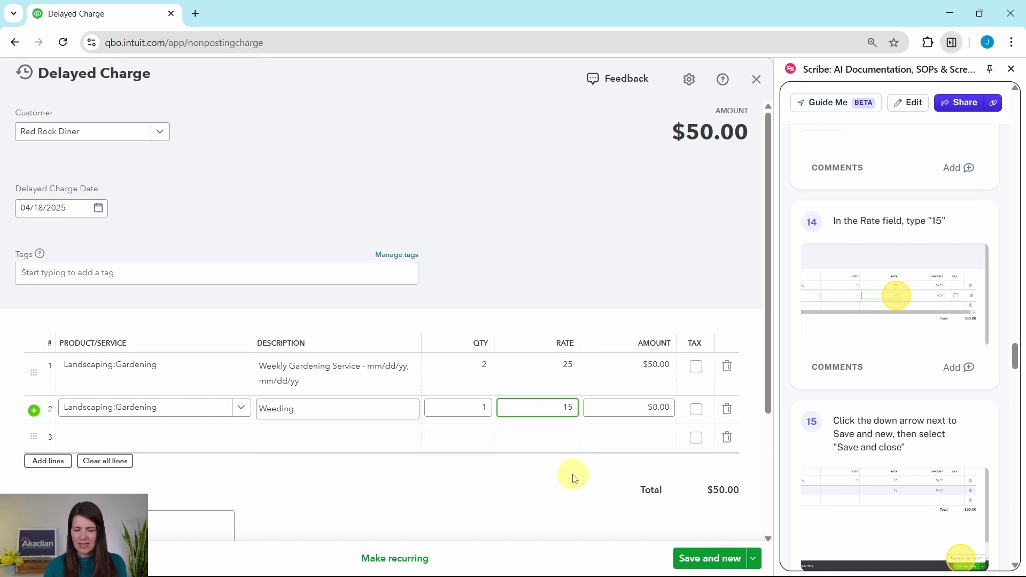
{"action": "key", "text": "Tab"}
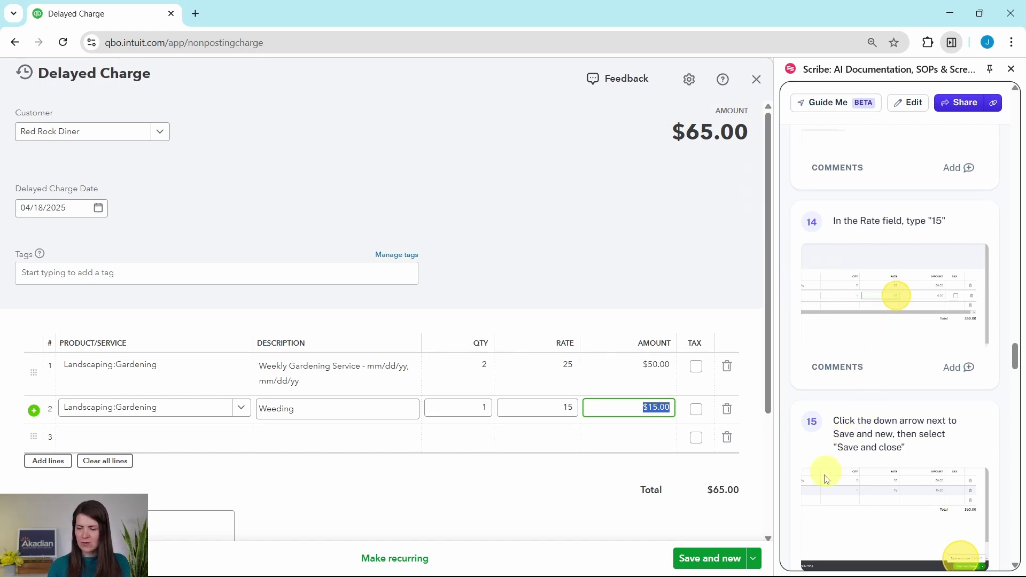
{"action": "left_click", "coordinate": [755, 559]}
{"action": "left_click", "coordinate": [728, 536]}
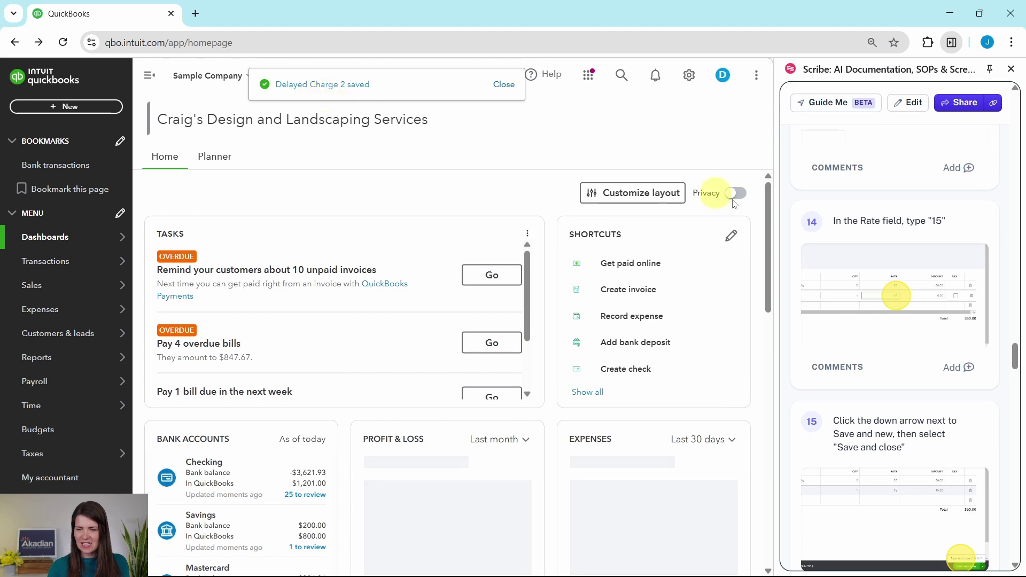
- Open the list of all sales transactions
{"action": "scroll", "coordinate": [957, 380], "scroll_direction": "down", "scroll_amount": 5}
{"action": "scroll", "coordinate": [914, 368], "scroll_direction": "down", "scroll_amount": 4}
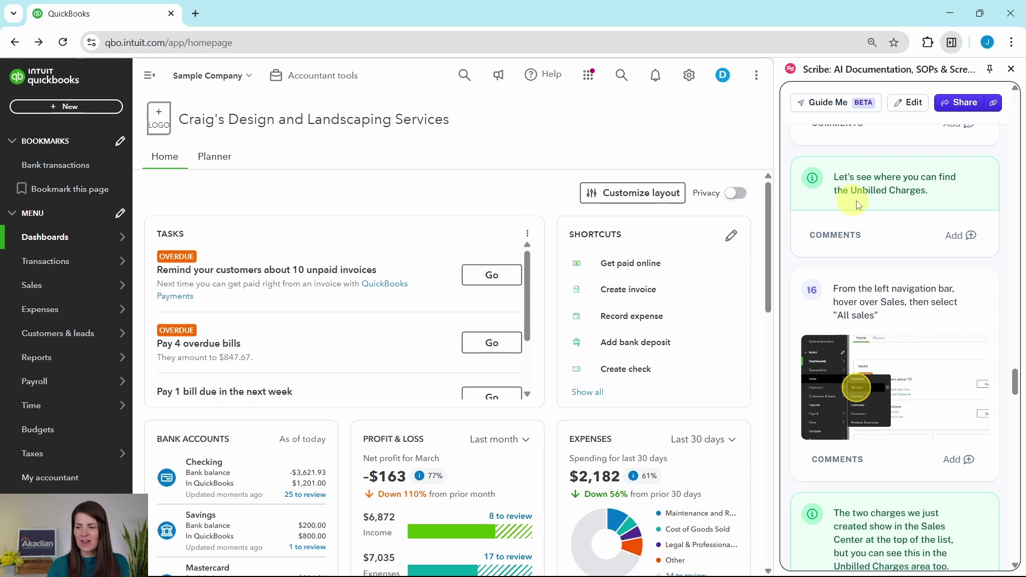
{"action": "scroll", "coordinate": [888, 206], "scroll_direction": "down", "scroll_amount": 1}
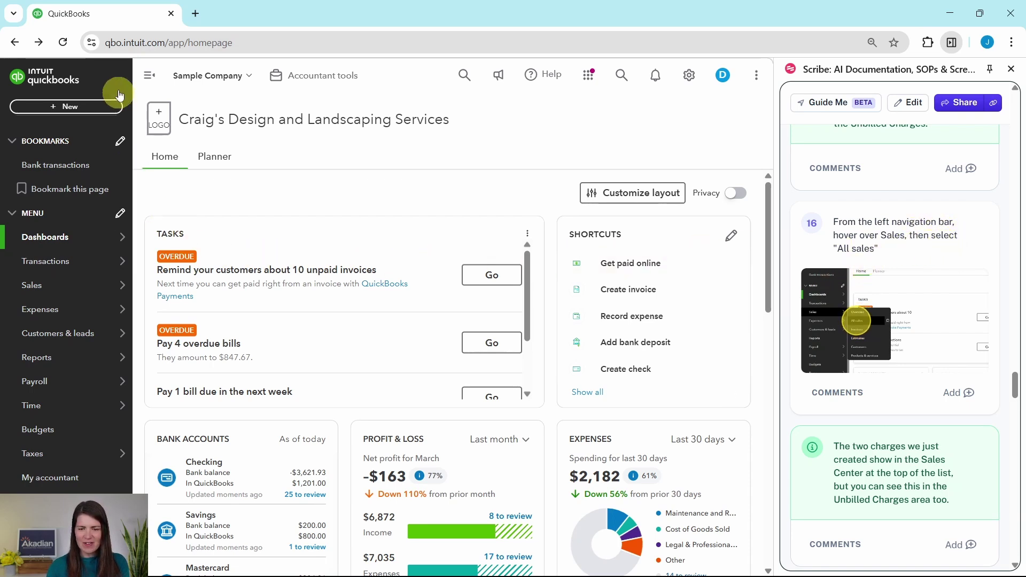
{"action": "mouse_move", "coordinate": [28, 286]}
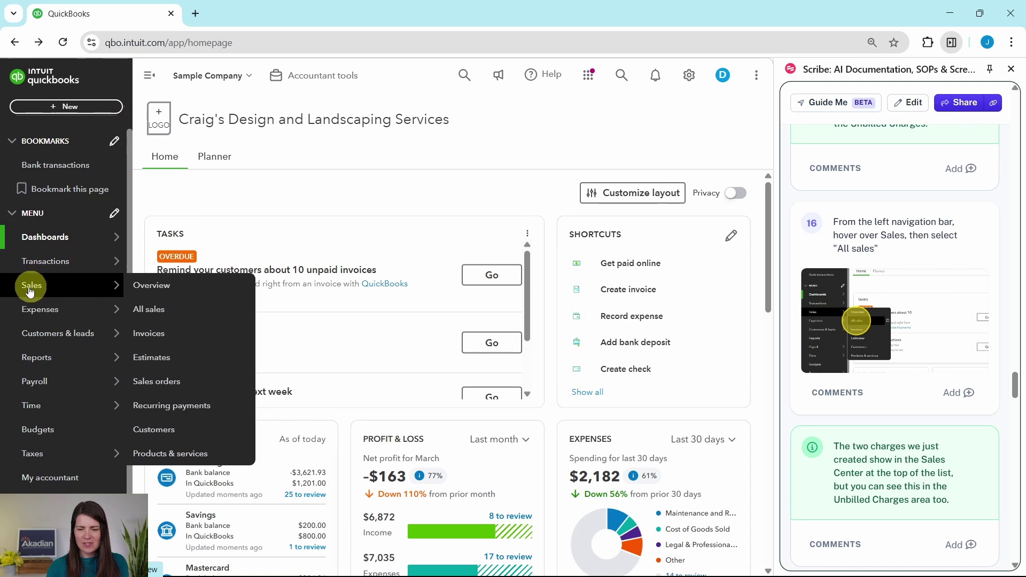
{"action": "left_click", "coordinate": [145, 316]}
- Dismiss the transaction details tour and examine the Red Rock Diner charges in the sales list
{"action": "scroll", "coordinate": [983, 294], "scroll_direction": "down", "scroll_amount": 5}
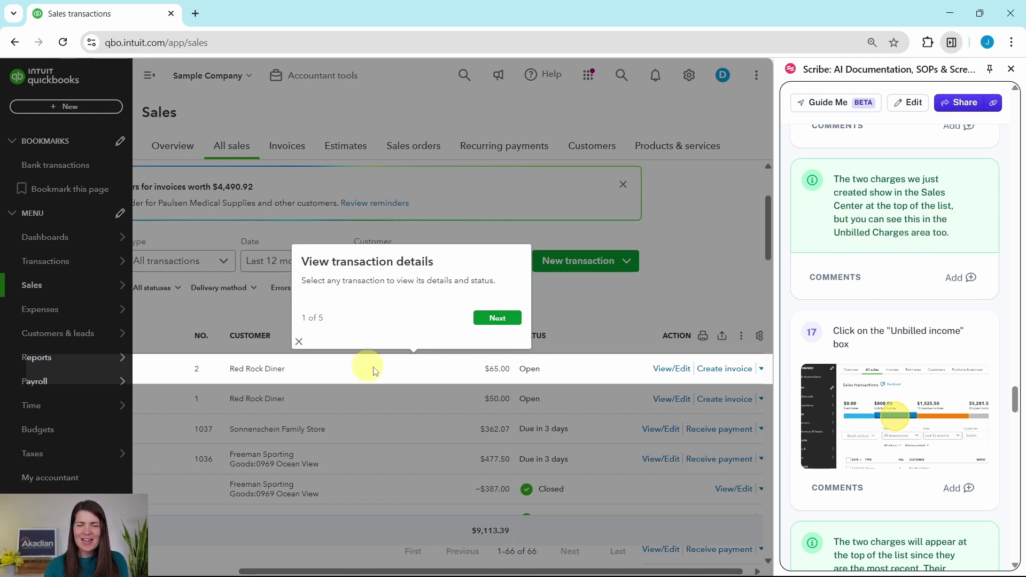
{"action": "left_click", "coordinate": [299, 342]}
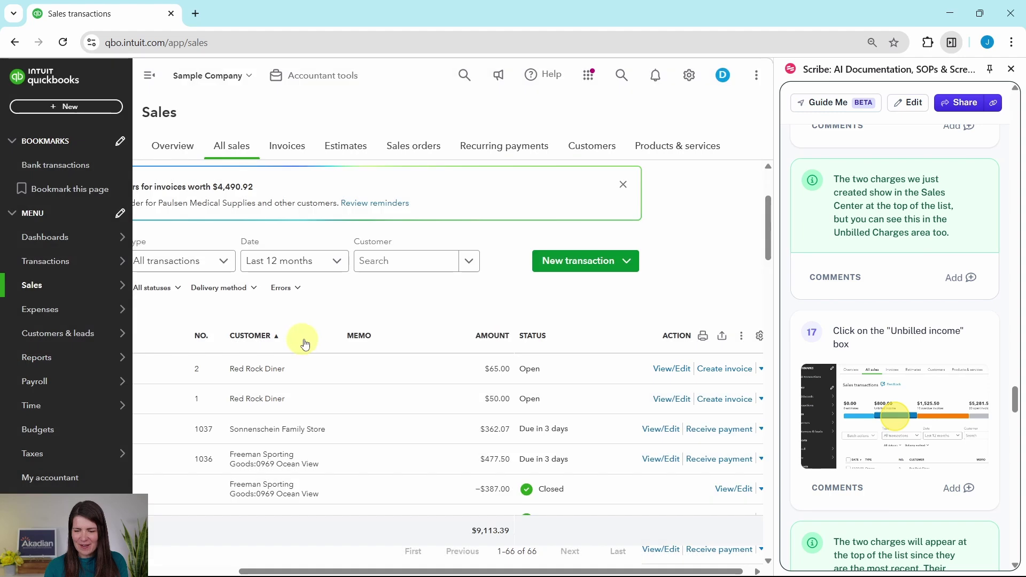
{"action": "left_click_drag", "start_coordinate": [412, 571], "coordinate": [320, 572]}
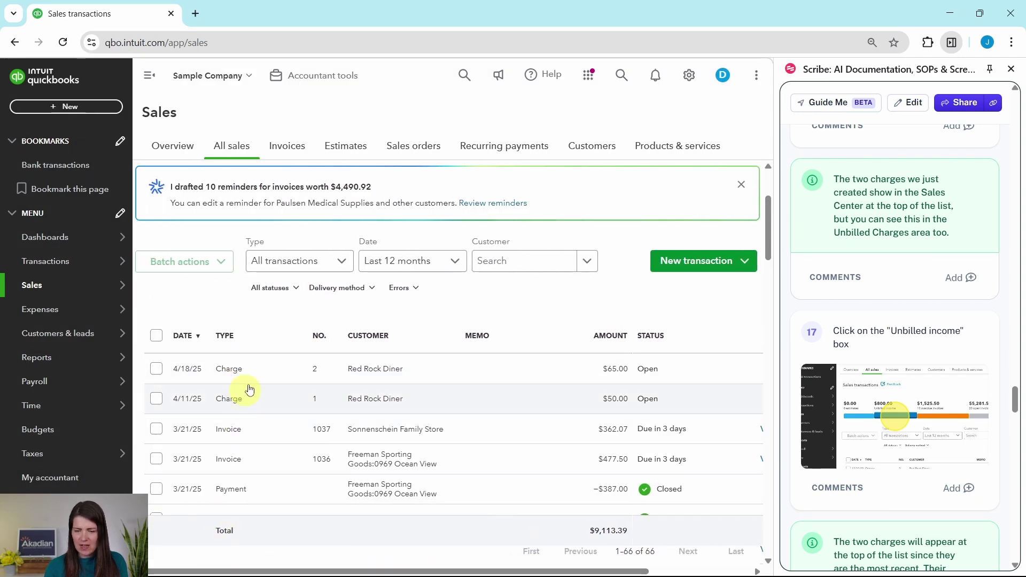
{"action": "scroll", "coordinate": [331, 336], "scroll_direction": "up", "scroll_amount": 1}
{"action": "scroll", "coordinate": [546, 430], "scroll_direction": "up", "scroll_amount": 1}
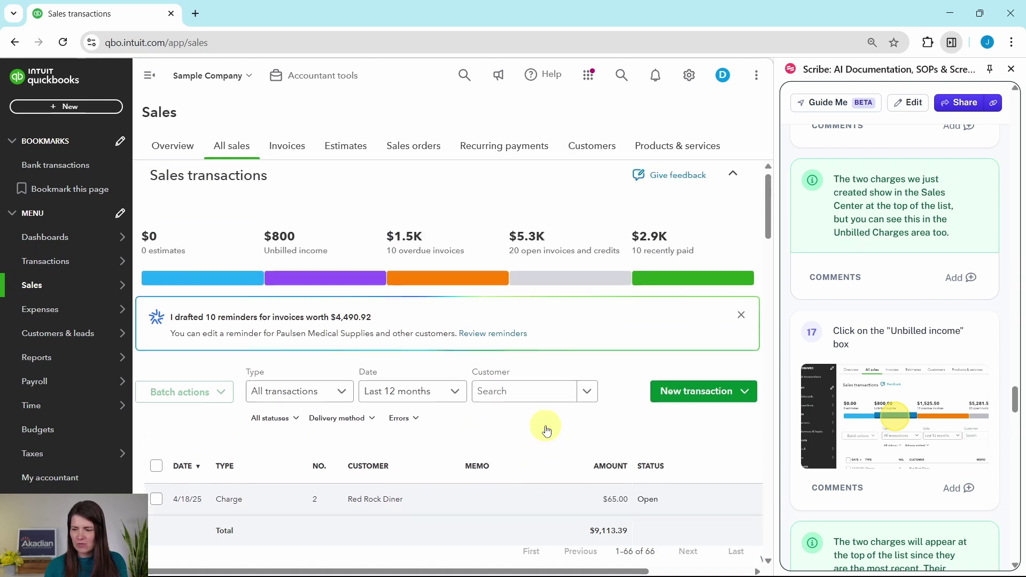
- Filter the sales transactions to unbilled income and examine the status of the Red Rock Diner charges
{"action": "left_click", "coordinate": [320, 285]}
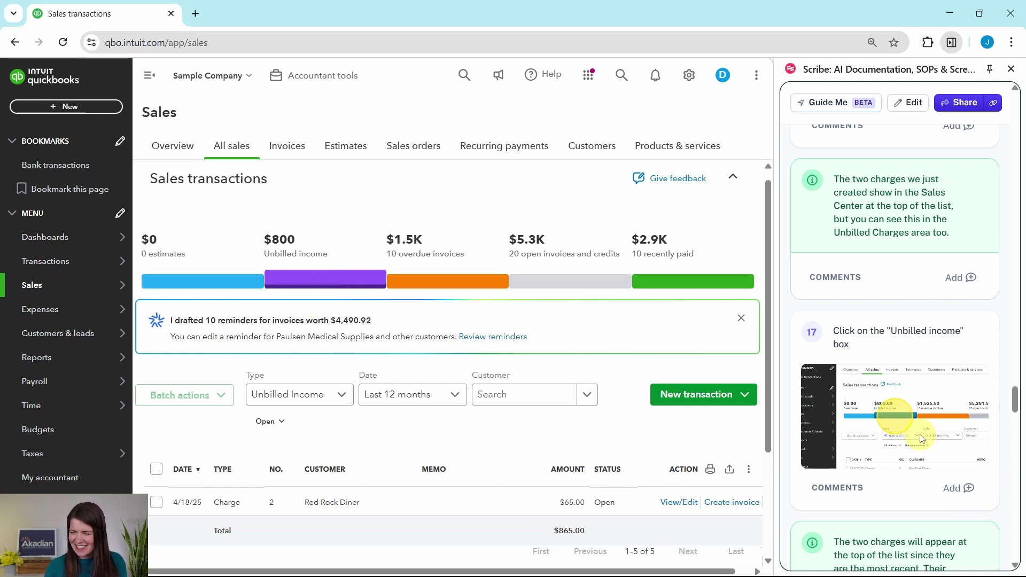
{"action": "scroll", "coordinate": [916, 423], "scroll_direction": "down", "scroll_amount": 3}
{"action": "scroll", "coordinate": [916, 422], "scroll_direction": "down", "scroll_amount": 4}
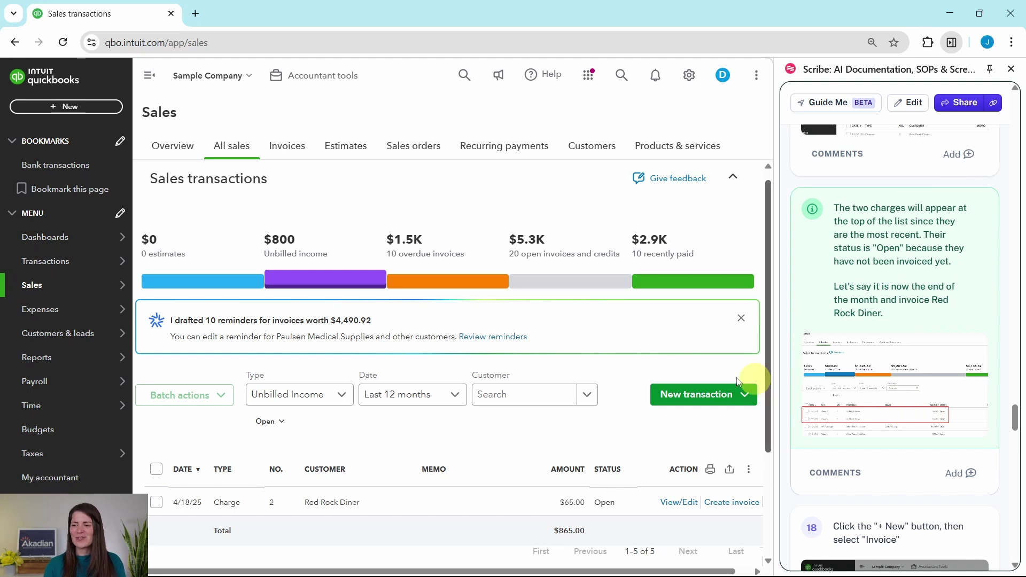
{"action": "scroll", "coordinate": [535, 373], "scroll_direction": "down", "scroll_amount": 3}
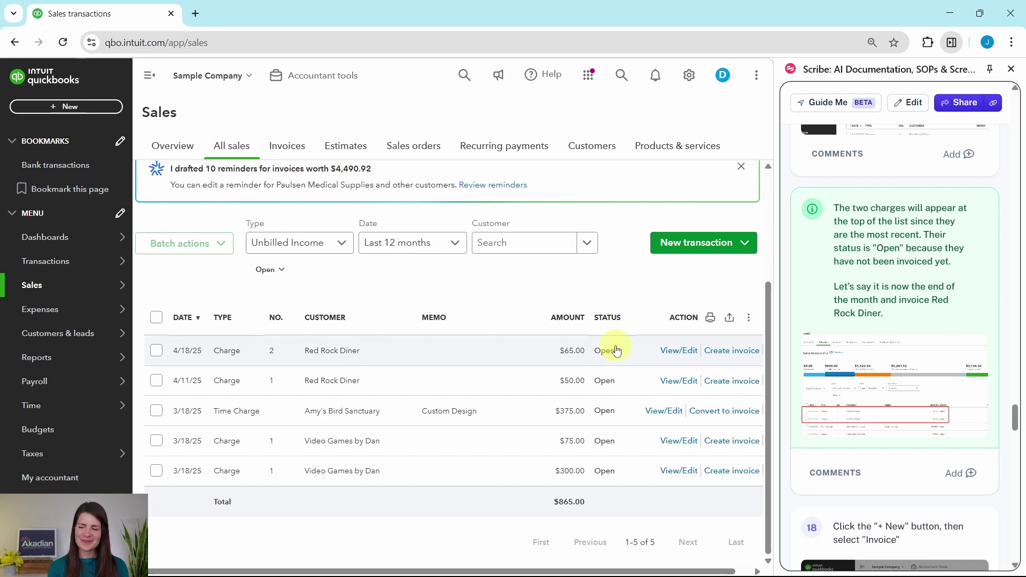
- Start a new invoice for billing the delayed charges
{"action": "scroll", "coordinate": [928, 337], "scroll_direction": "down", "scroll_amount": 5}
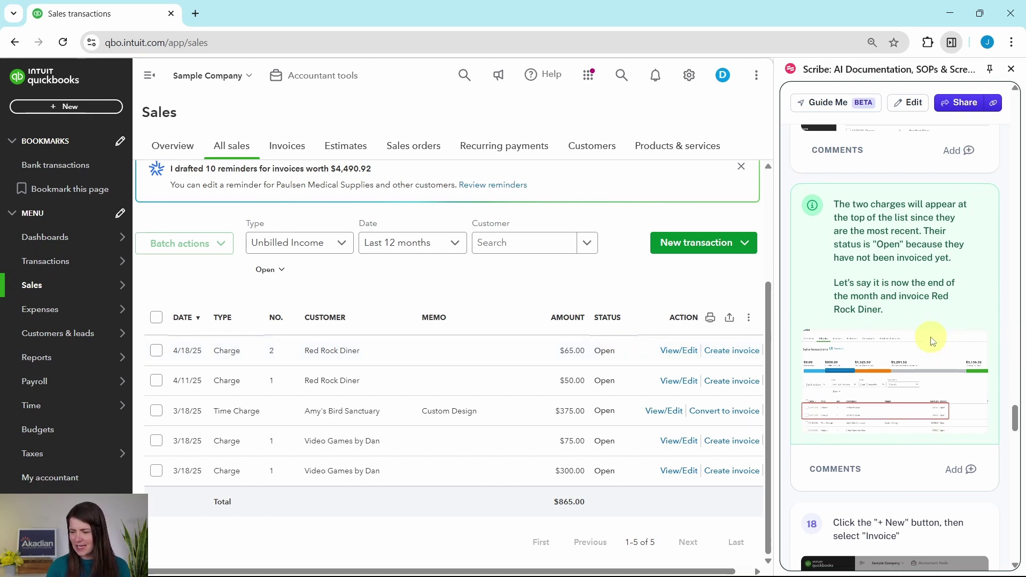
{"action": "scroll", "coordinate": [930, 338], "scroll_direction": "down", "scroll_amount": 2}
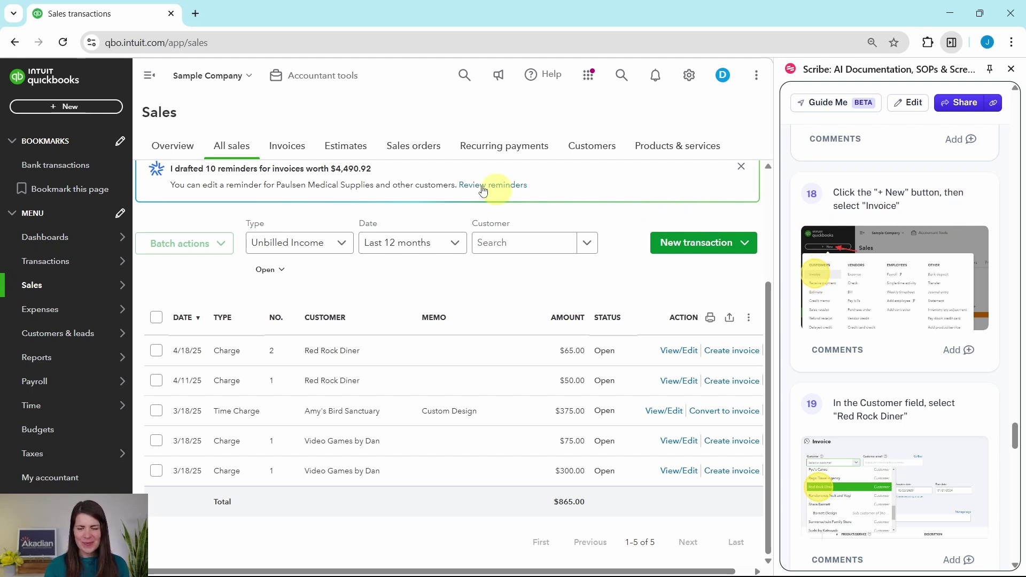
{"action": "left_click", "coordinate": [63, 109]}
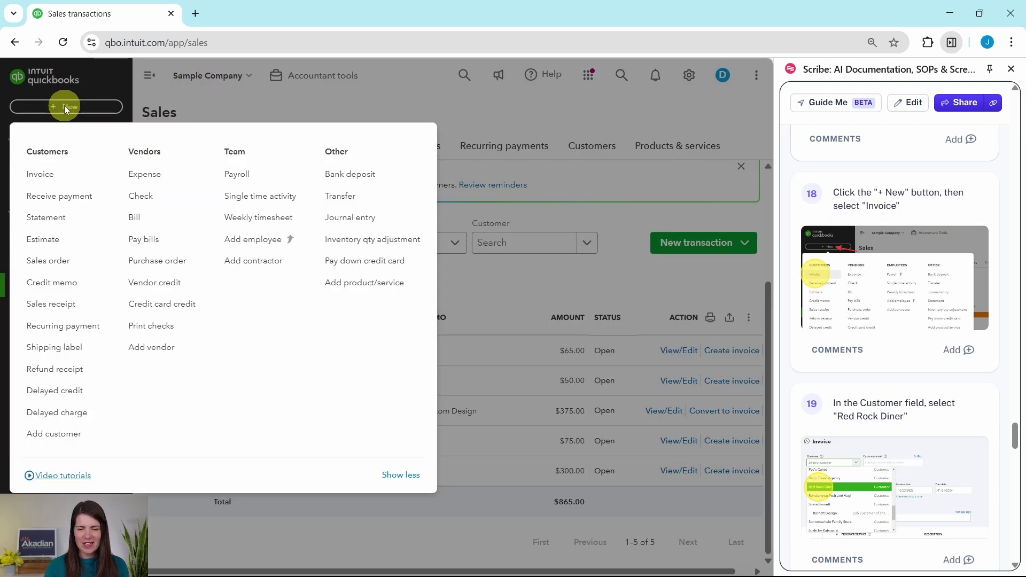
{"action": "left_click", "coordinate": [41, 175]}
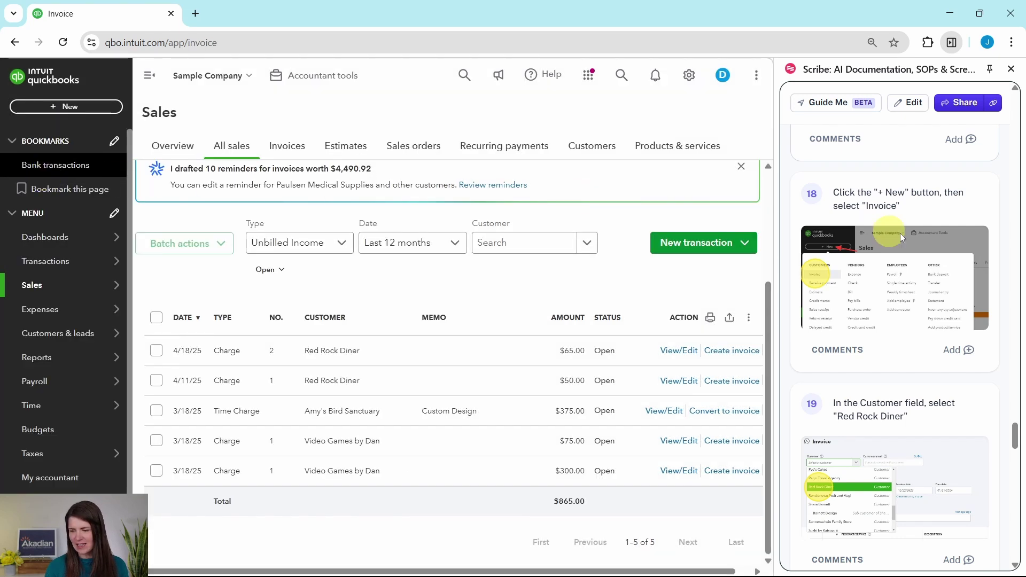
- Dismiss the invoicing introduction and close the autofill and invoice management panes to clear space around the invoice form
{"action": "scroll", "coordinate": [899, 243], "scroll_direction": "down", "scroll_amount": 3}
{"action": "scroll", "coordinate": [900, 243], "scroll_direction": "down", "scroll_amount": 3}
{"action": "scroll", "coordinate": [881, 237], "scroll_direction": "up", "scroll_amount": 1}
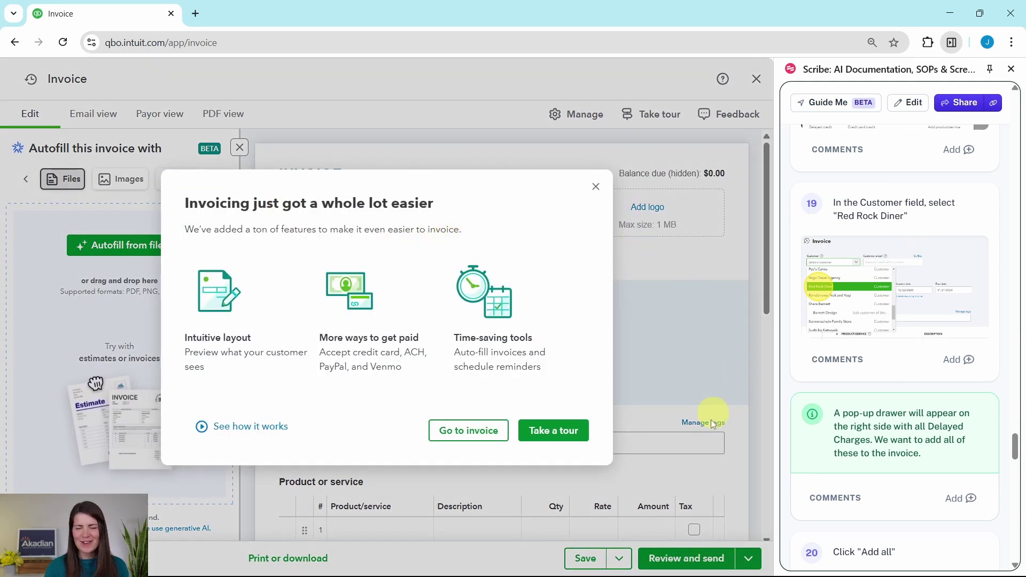
{"action": "left_click", "coordinate": [597, 187]}
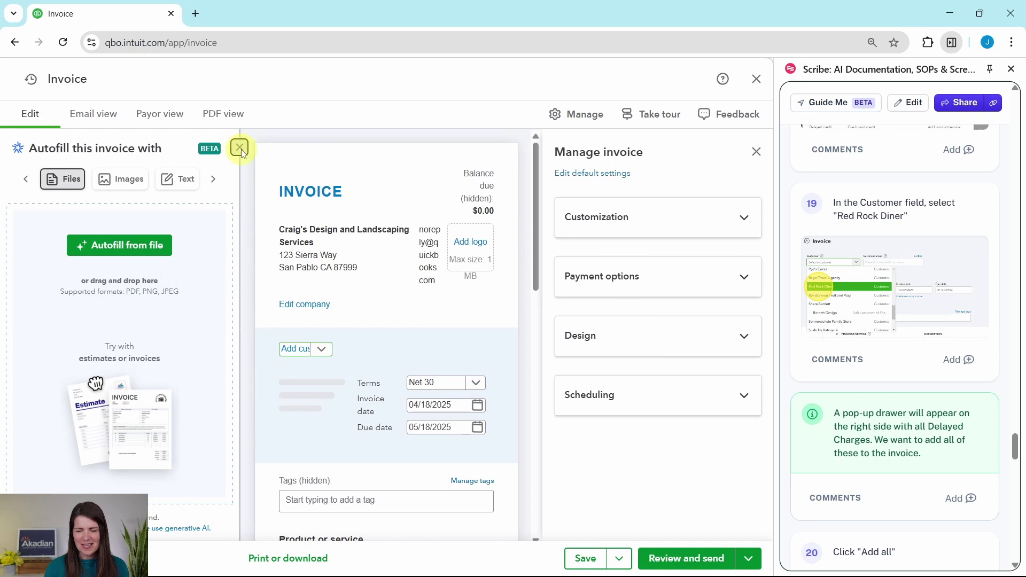
{"action": "left_click", "coordinate": [239, 148]}
{"action": "left_click", "coordinate": [757, 153]}
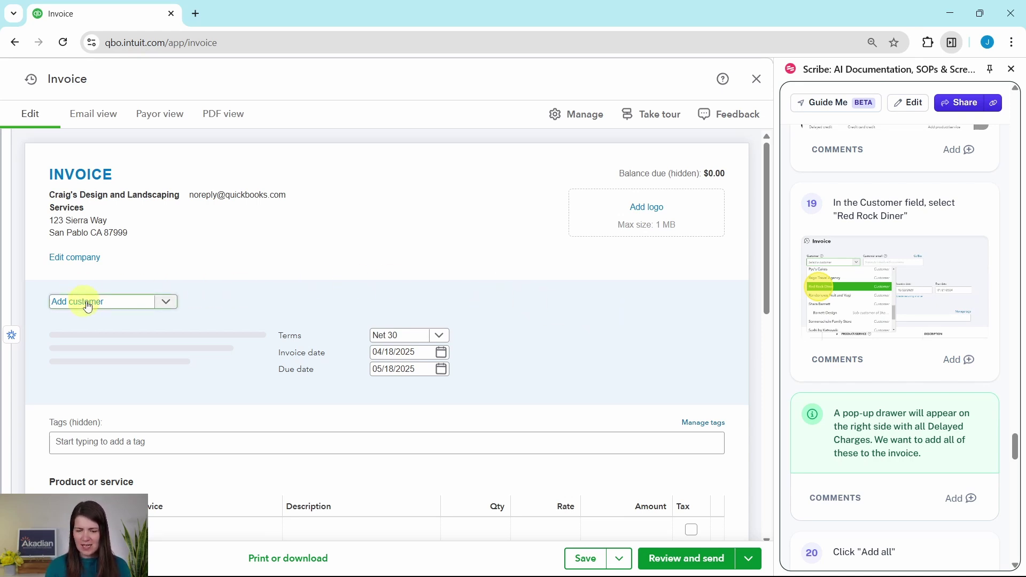
- Select Red Rock Diner as the customer on the new invoice
{"action": "left_click", "coordinate": [104, 305]}
{"action": "scroll", "coordinate": [161, 363], "scroll_direction": "down", "scroll_amount": 10}
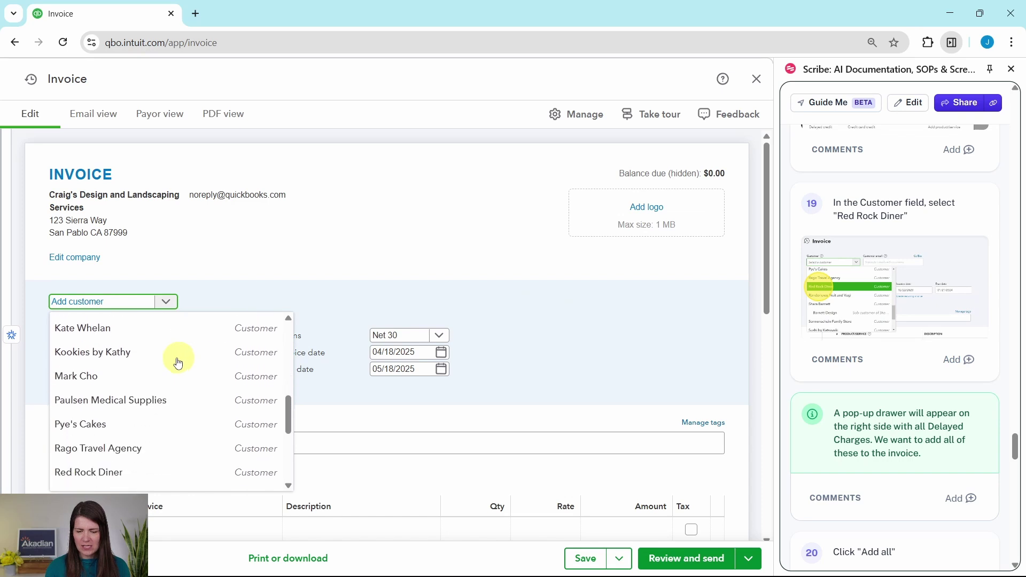
{"action": "left_click", "coordinate": [100, 343]}
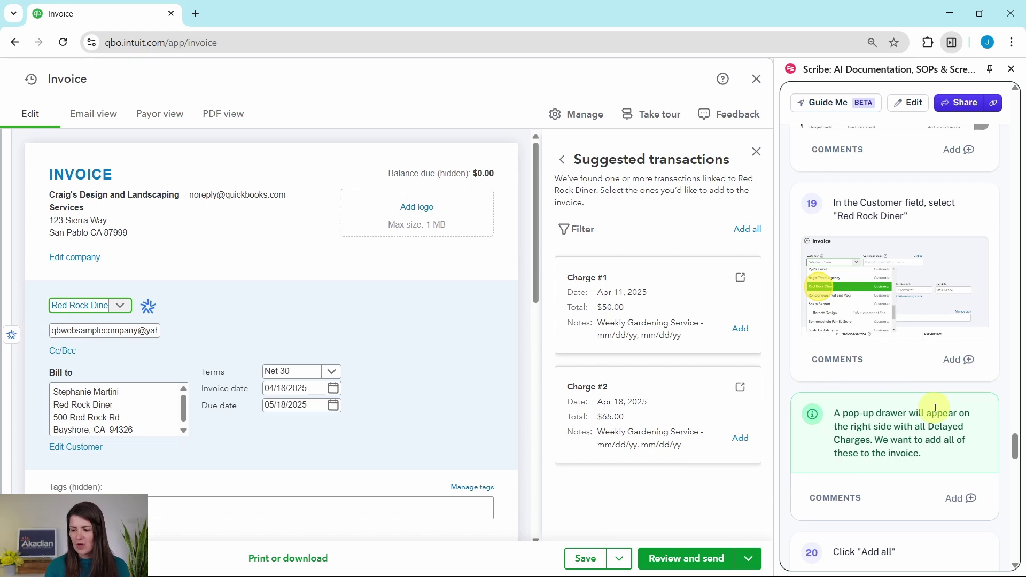
- Add all suggested delayed charges to the invoice, close the management pane and check the added line items
{"action": "scroll", "coordinate": [936, 408], "scroll_direction": "down", "scroll_amount": 4}
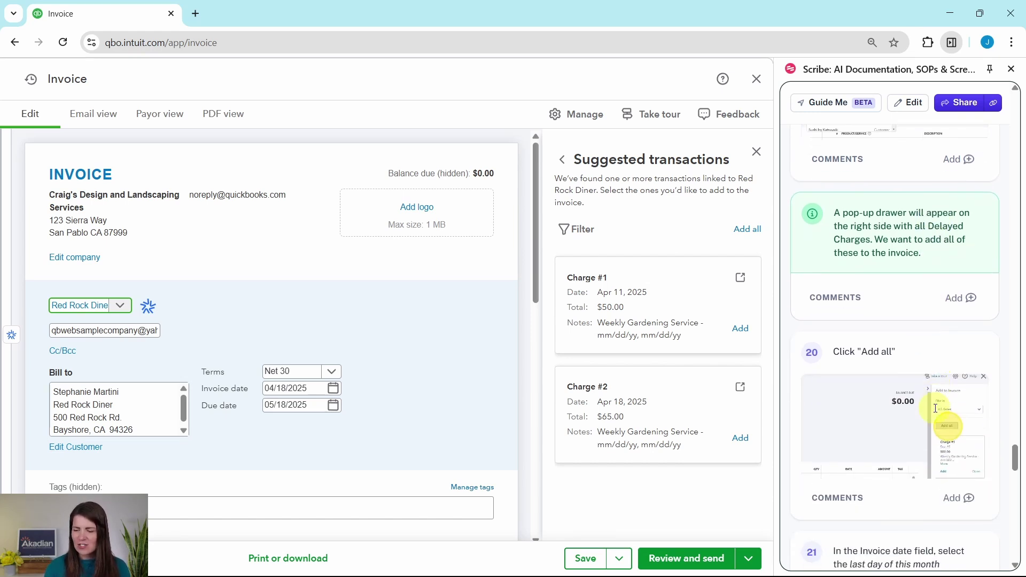
{"action": "scroll", "coordinate": [936, 407], "scroll_direction": "down", "scroll_amount": 3}
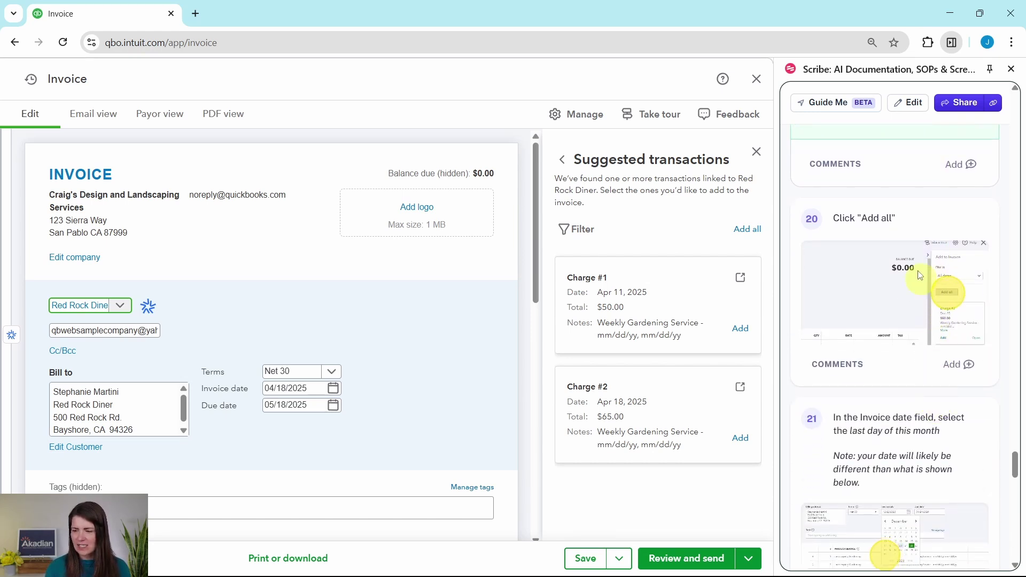
{"action": "left_click", "coordinate": [750, 229]}
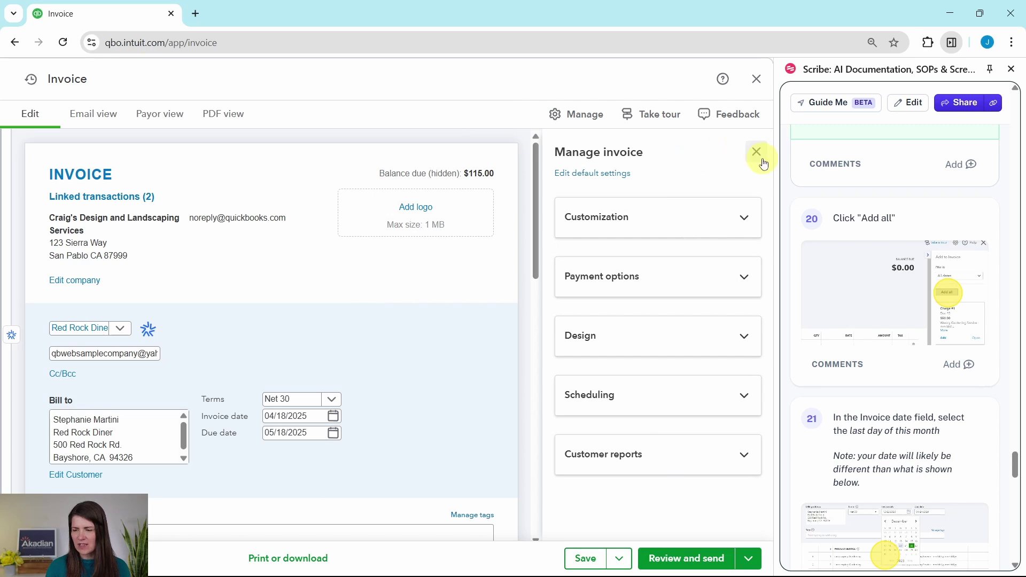
{"action": "left_click", "coordinate": [761, 156]}
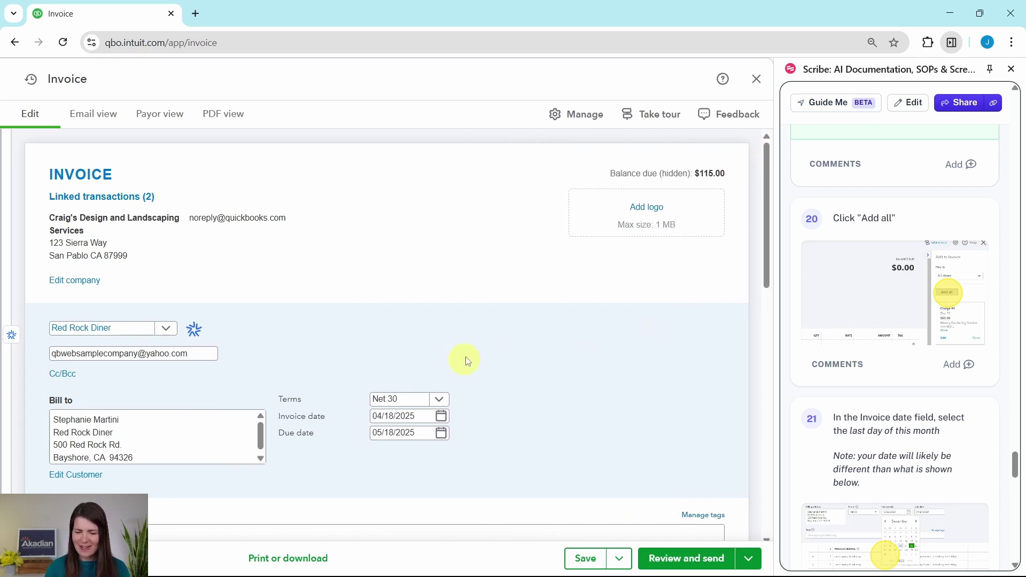
{"action": "scroll", "coordinate": [468, 361], "scroll_direction": "down", "scroll_amount": 5}
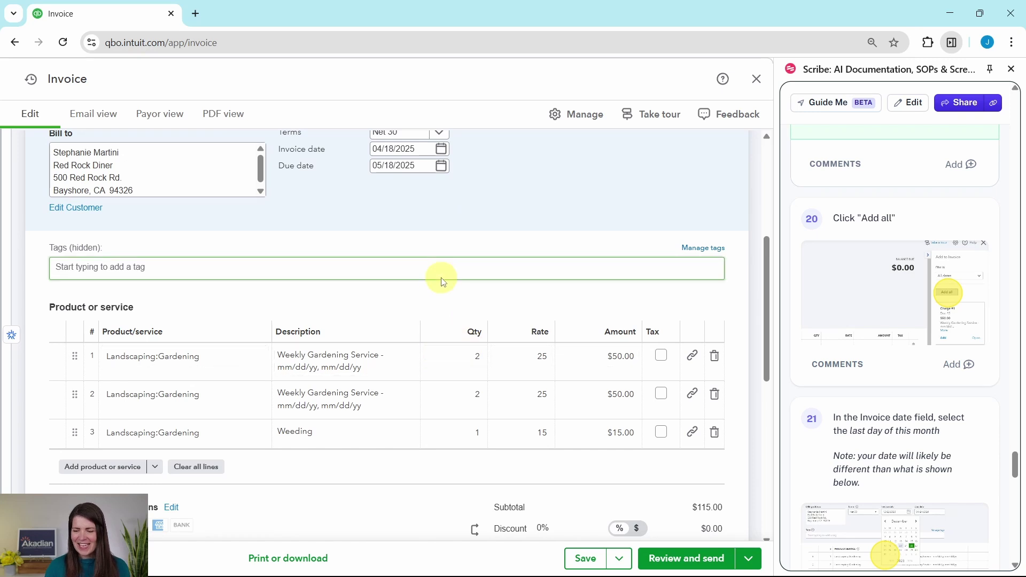
{"action": "scroll", "coordinate": [447, 275], "scroll_direction": "down", "scroll_amount": 1}
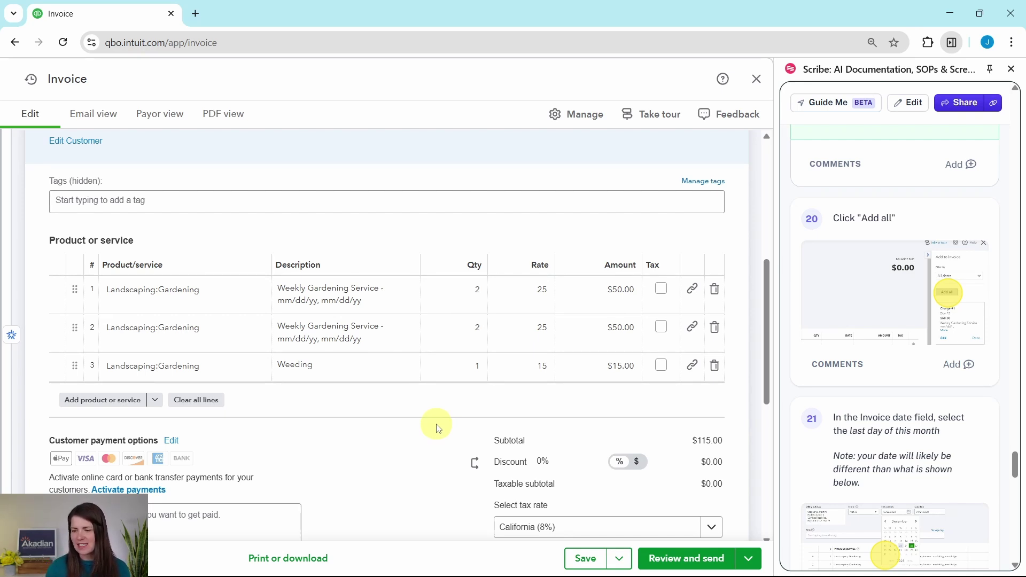
- Set the invoice date to the last day of the month, 04/30/2025
{"action": "scroll", "coordinate": [420, 295], "scroll_direction": "up", "scroll_amount": 4}
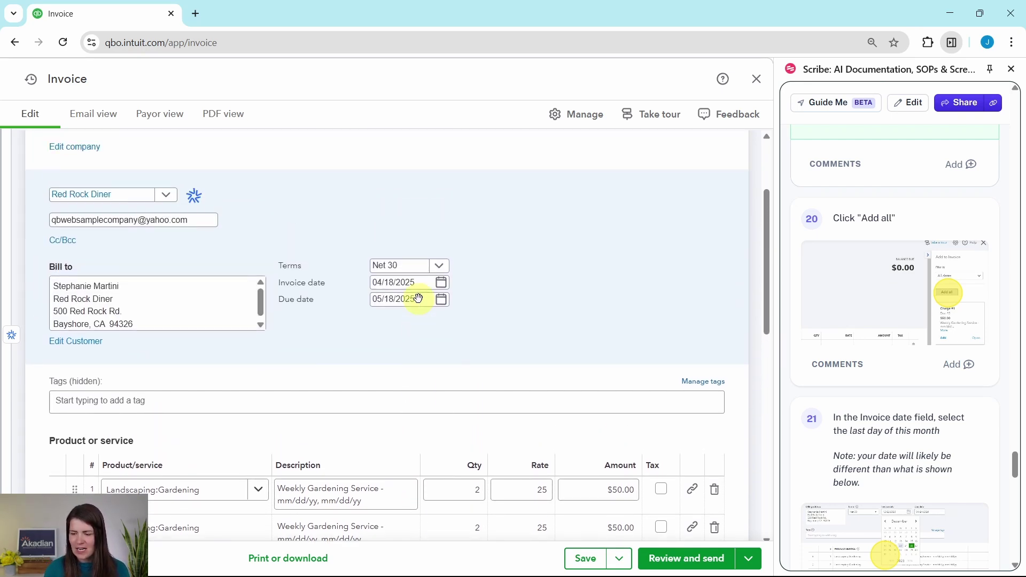
{"action": "scroll", "coordinate": [858, 371], "scroll_direction": "down", "scroll_amount": 3}
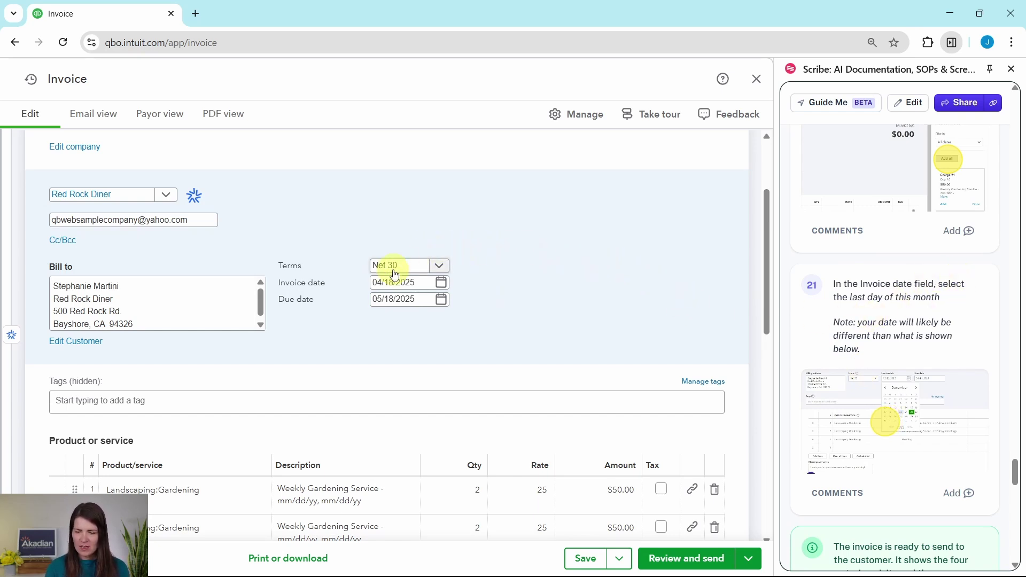
{"action": "left_click", "coordinate": [442, 288]}
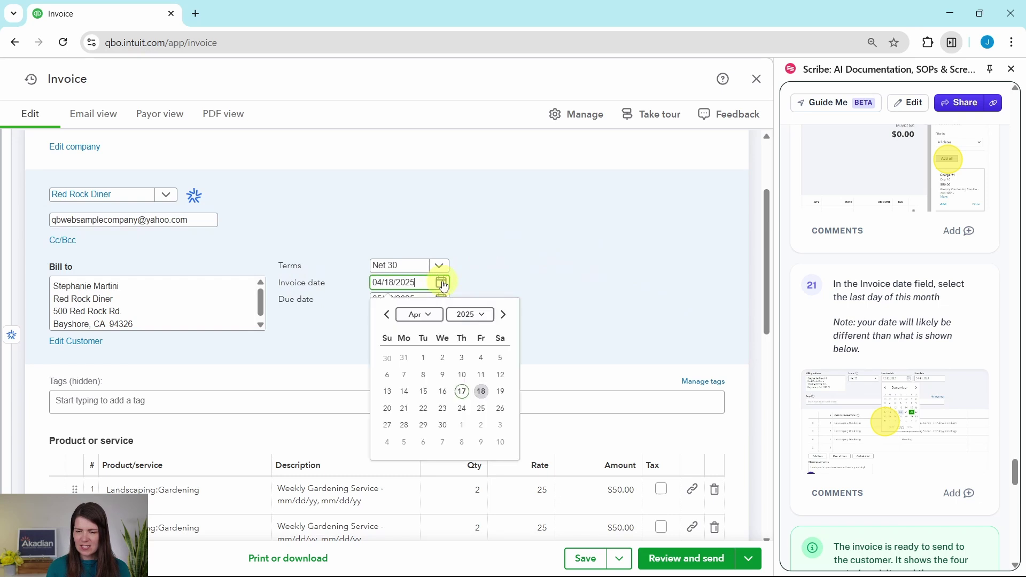
{"action": "left_click", "coordinate": [445, 427]}
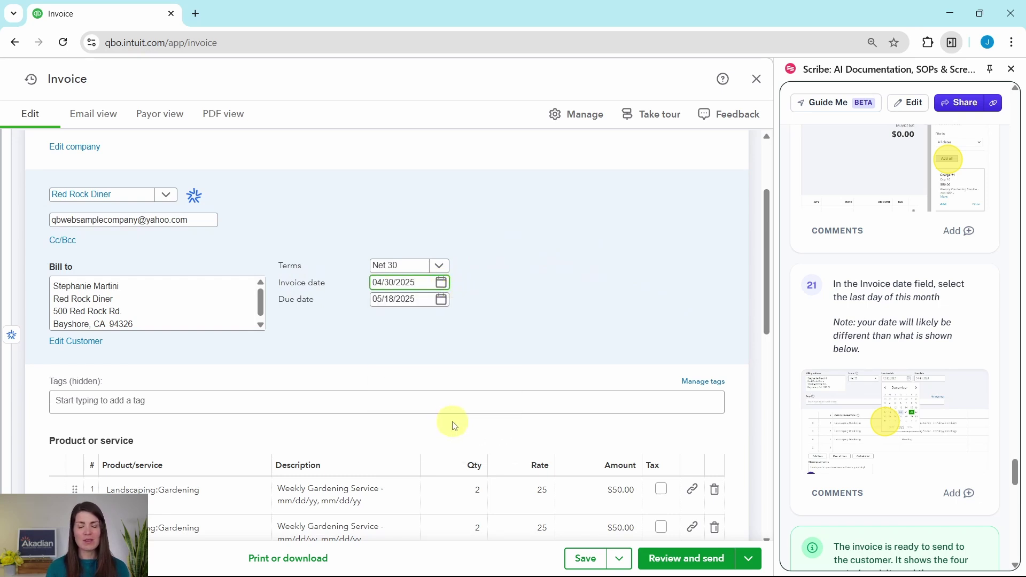
- Review the gardening and weeding lines on the invoice, then save and close it without sending
{"action": "scroll", "coordinate": [860, 362], "scroll_direction": "down", "scroll_amount": 3}
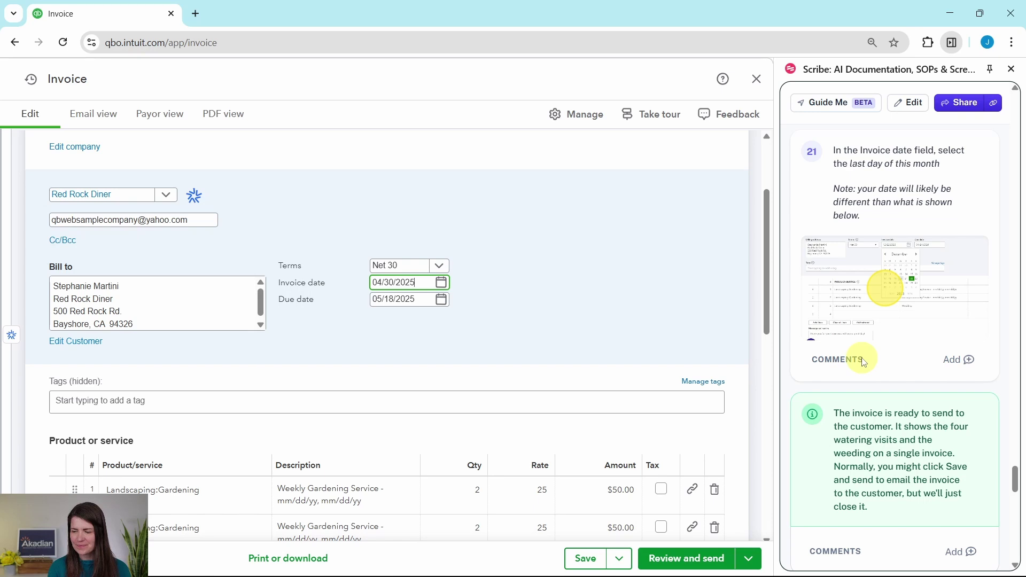
{"action": "scroll", "coordinate": [864, 358], "scroll_direction": "down", "scroll_amount": 4}
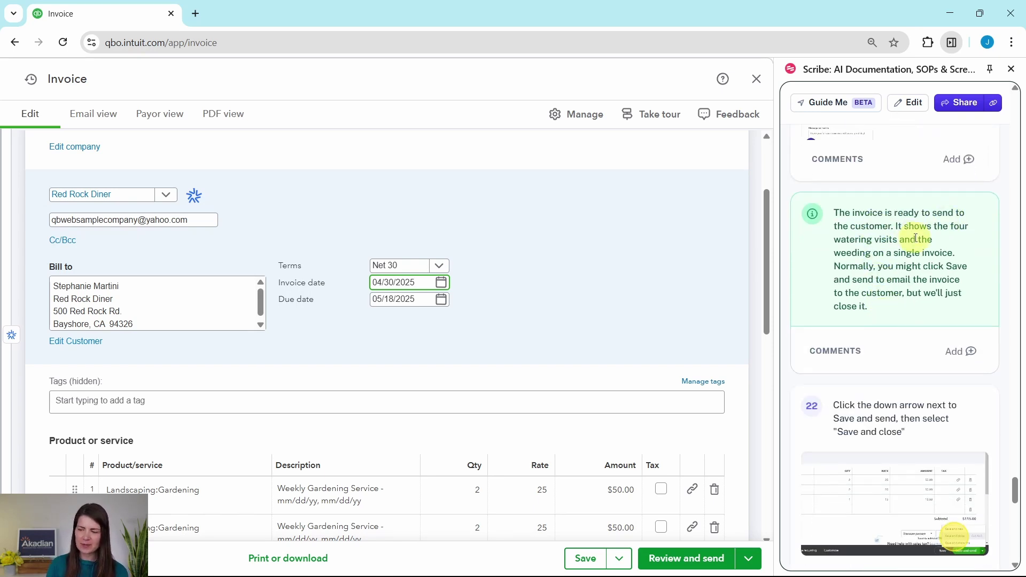
{"action": "scroll", "coordinate": [584, 337], "scroll_direction": "down", "scroll_amount": 3}
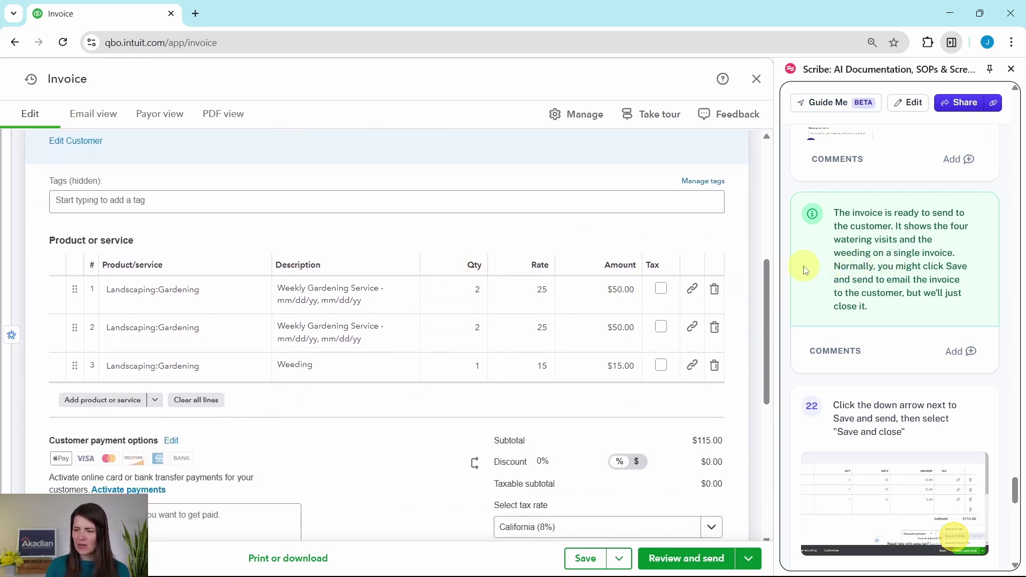
{"action": "left_click", "coordinate": [455, 364]}
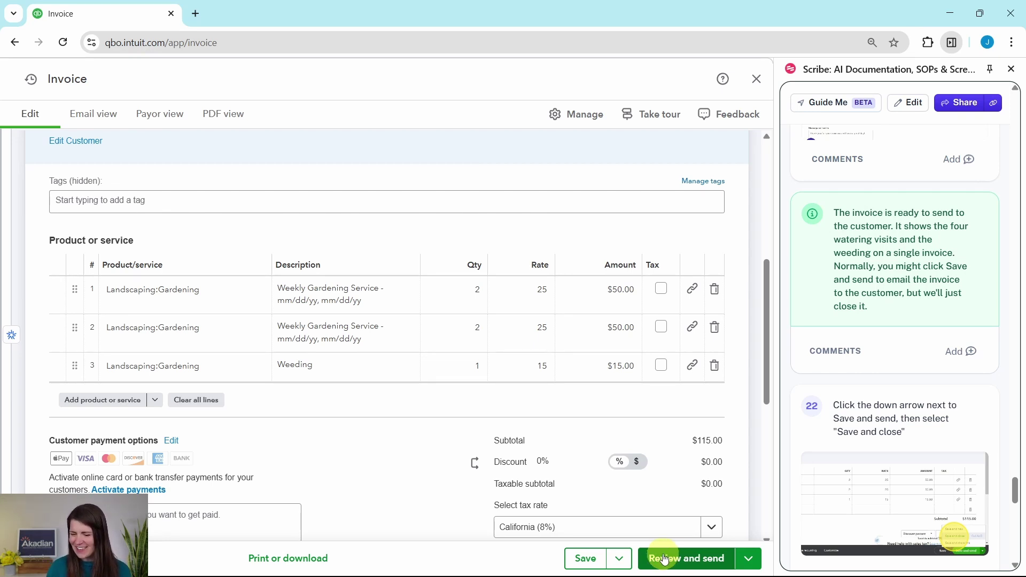
{"action": "left_click", "coordinate": [621, 559]}
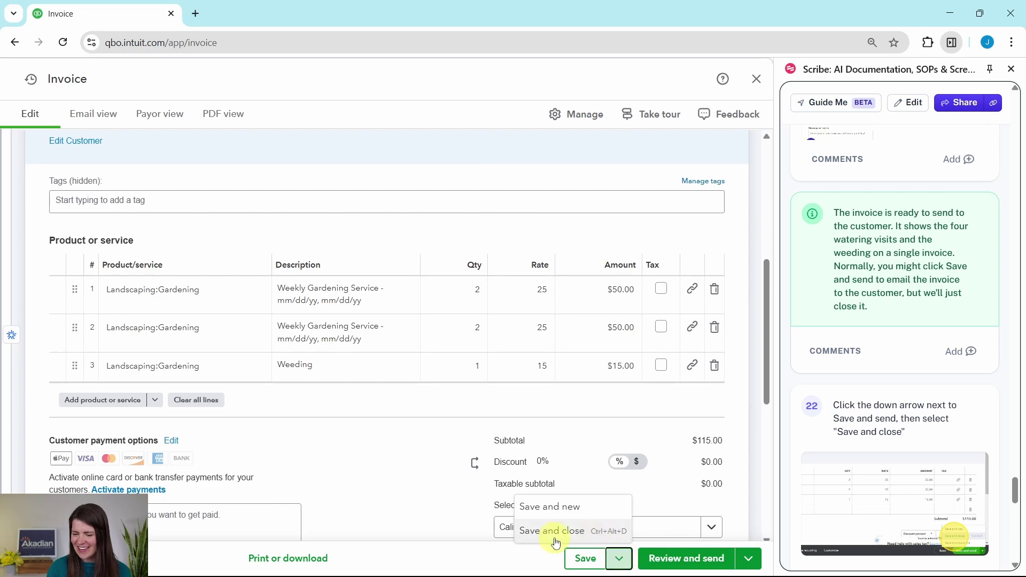
{"action": "left_click", "coordinate": [534, 530]}
{"action": "scroll", "coordinate": [955, 426], "scroll_direction": "down", "scroll_amount": 8}
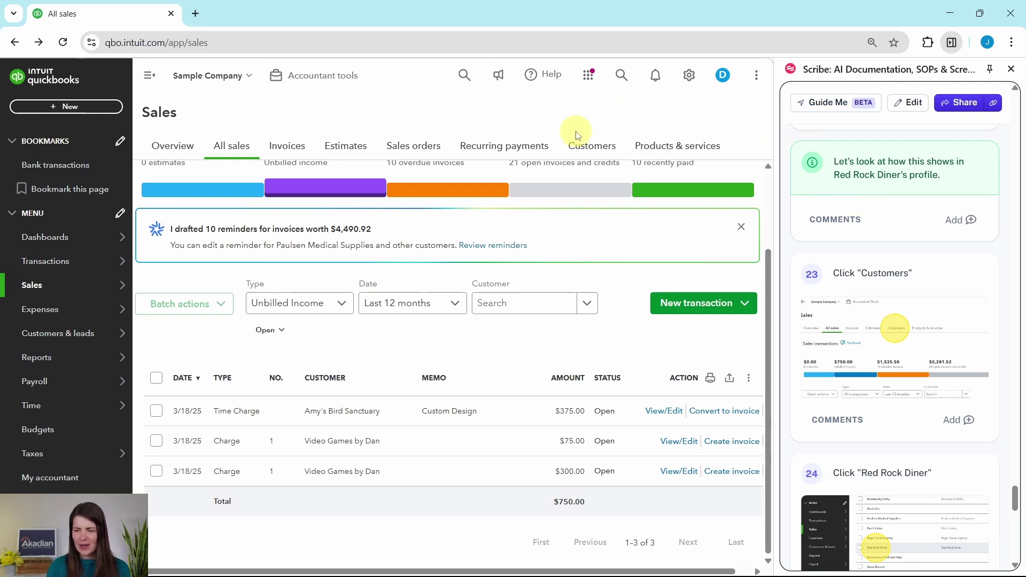
{"action": "left_click", "coordinate": [597, 151]}
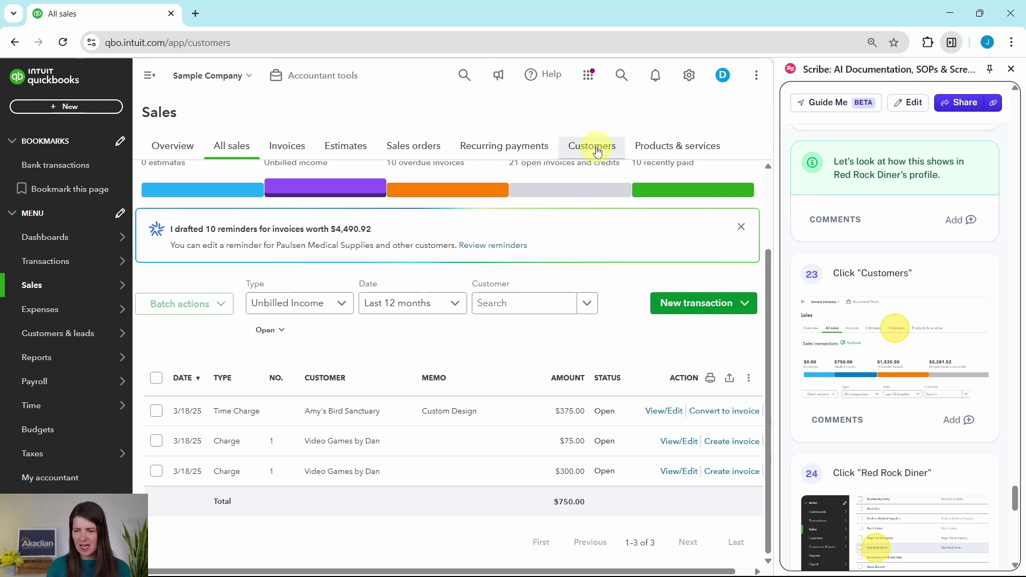
{"action": "scroll", "coordinate": [924, 275], "scroll_direction": "down", "scroll_amount": 5}
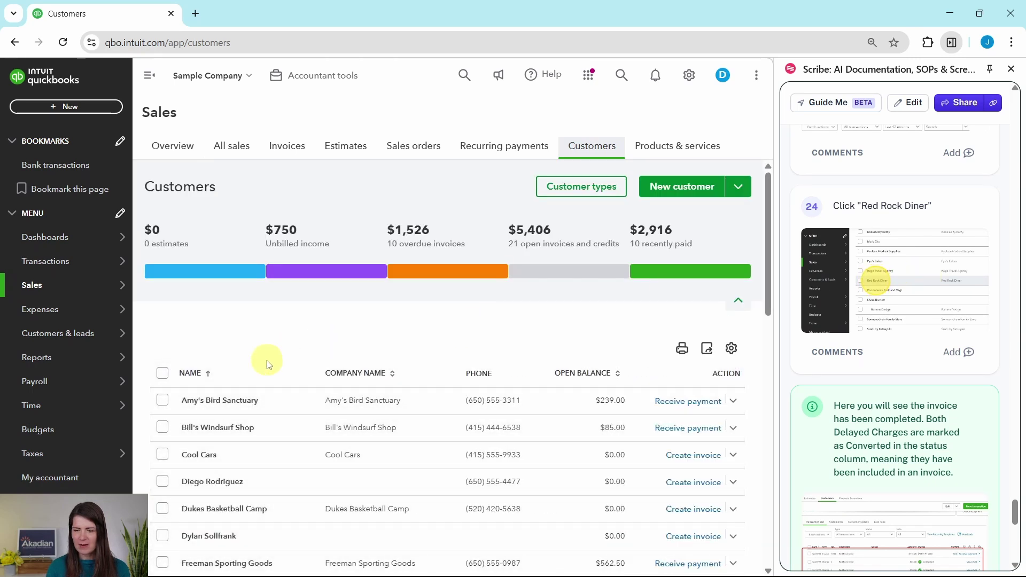
{"action": "scroll", "coordinate": [263, 360], "scroll_direction": "down", "scroll_amount": 1}
{"action": "scroll", "coordinate": [271, 350], "scroll_direction": "down", "scroll_amount": 10}
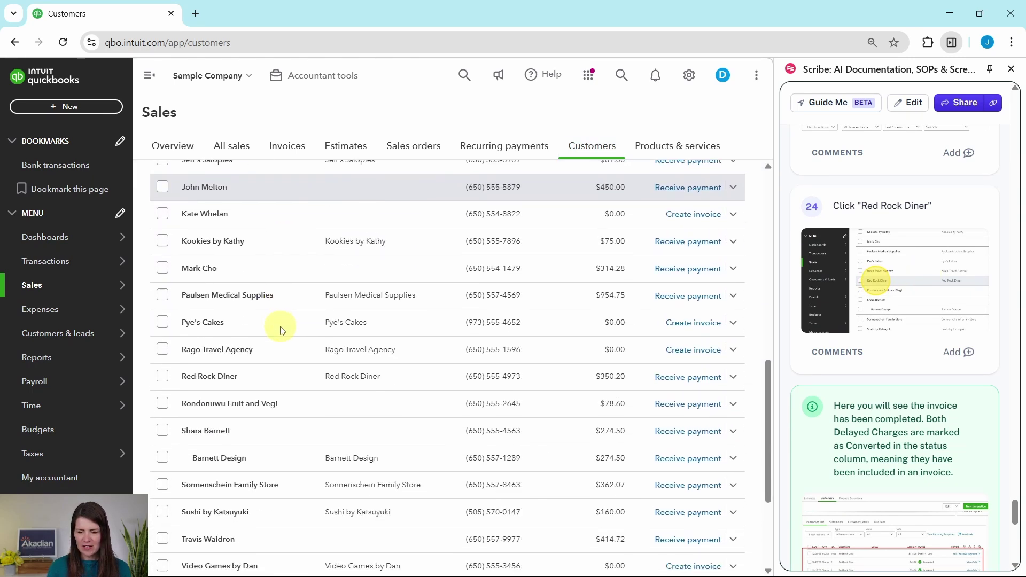
{"action": "left_click", "coordinate": [203, 316]}
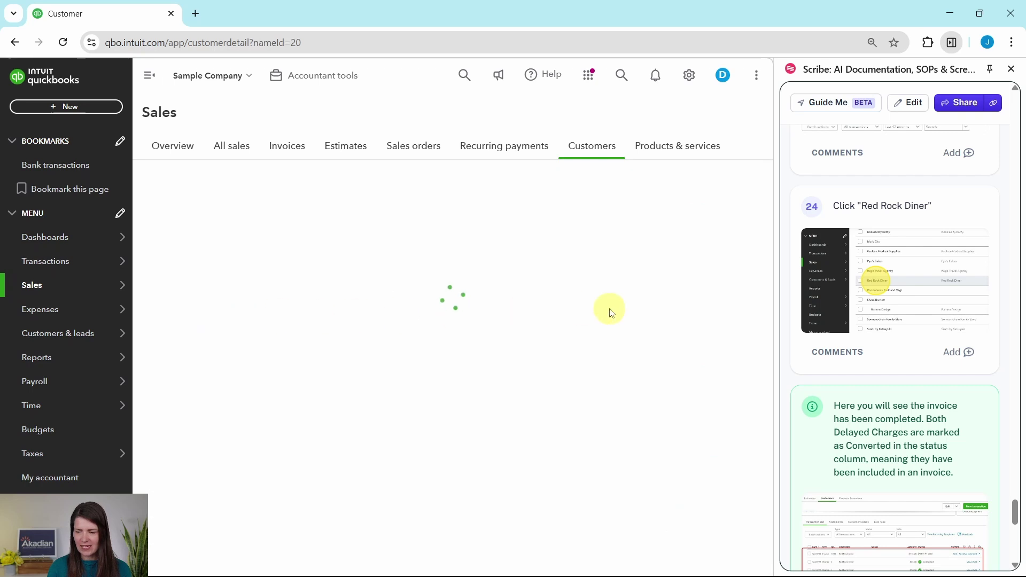
- Collapse the customer list pane and examine the type and status of Red Rock Diner's invoice and delayed charges in the transaction list
{"action": "scroll", "coordinate": [869, 343], "scroll_direction": "down", "scroll_amount": 2}
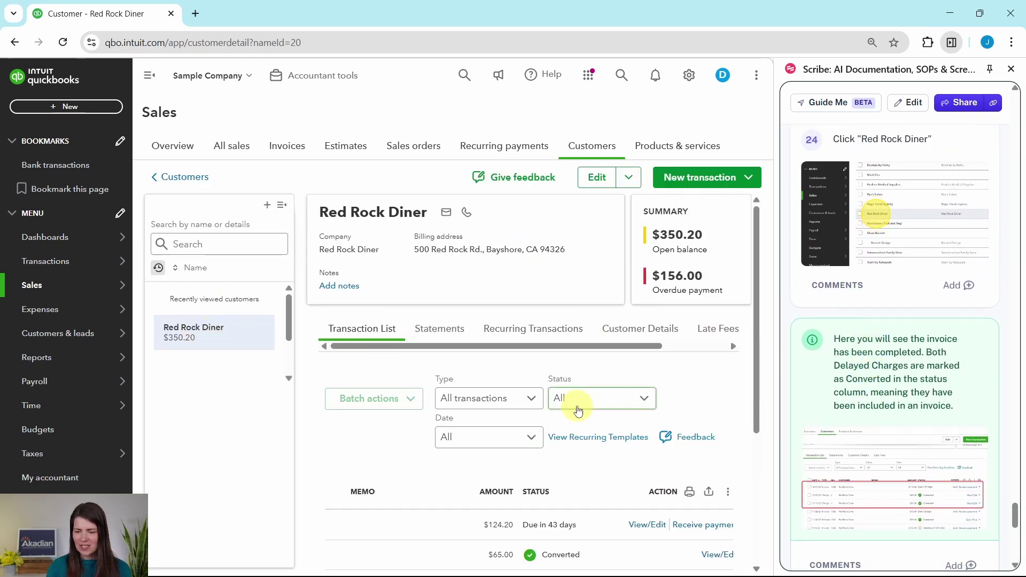
{"action": "scroll", "coordinate": [620, 400], "scroll_direction": "down", "scroll_amount": 2}
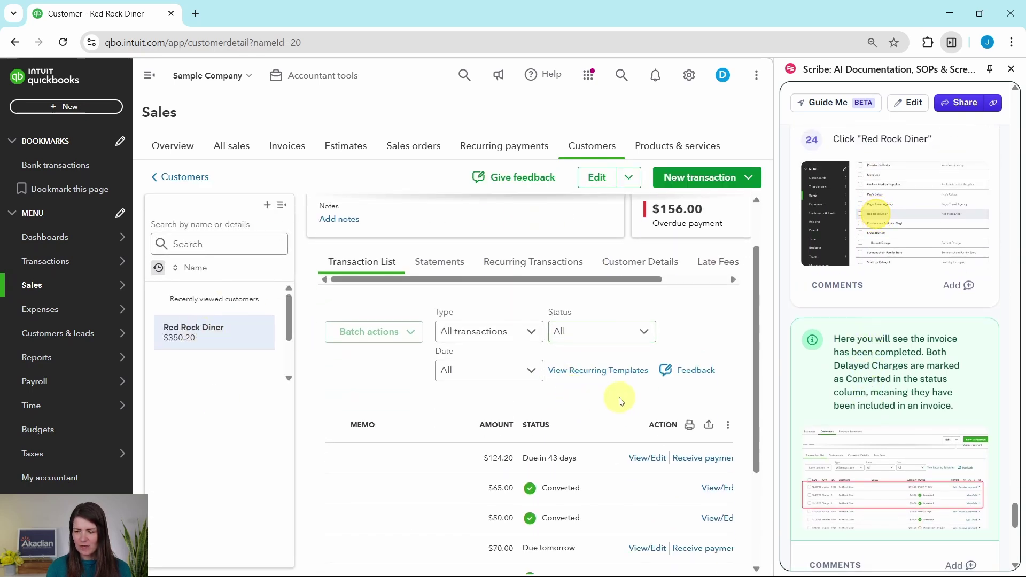
{"action": "left_click", "coordinate": [283, 209]}
{"action": "scroll", "coordinate": [634, 307], "scroll_direction": "down", "scroll_amount": 3}
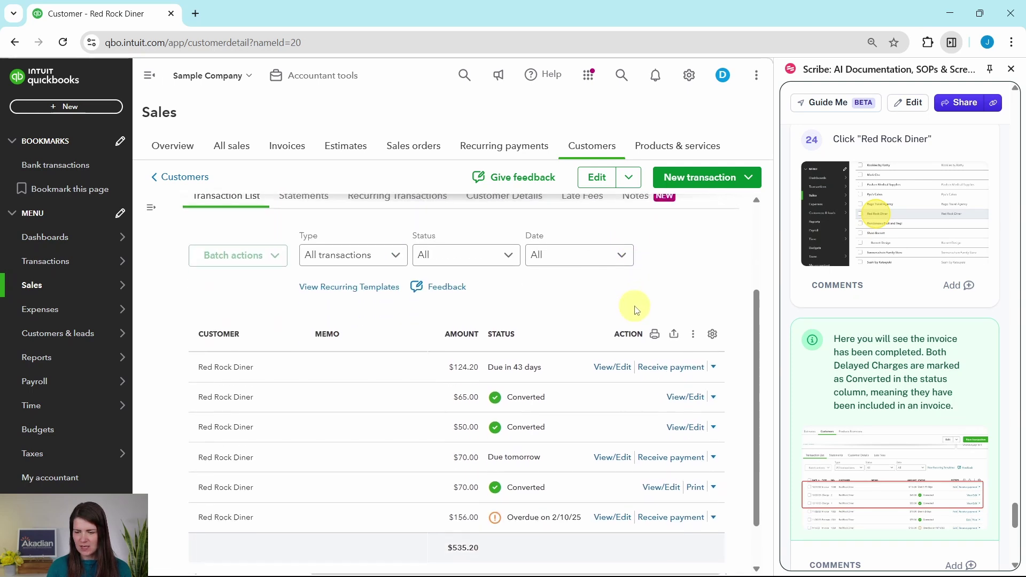
{"action": "left_click_drag", "start_coordinate": [606, 524], "coordinate": [458, 508]}
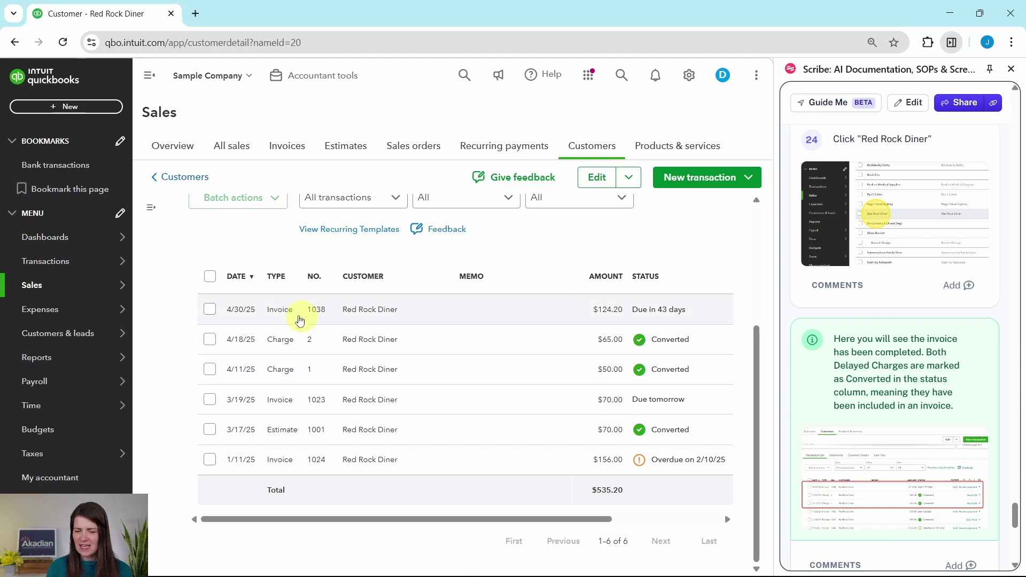